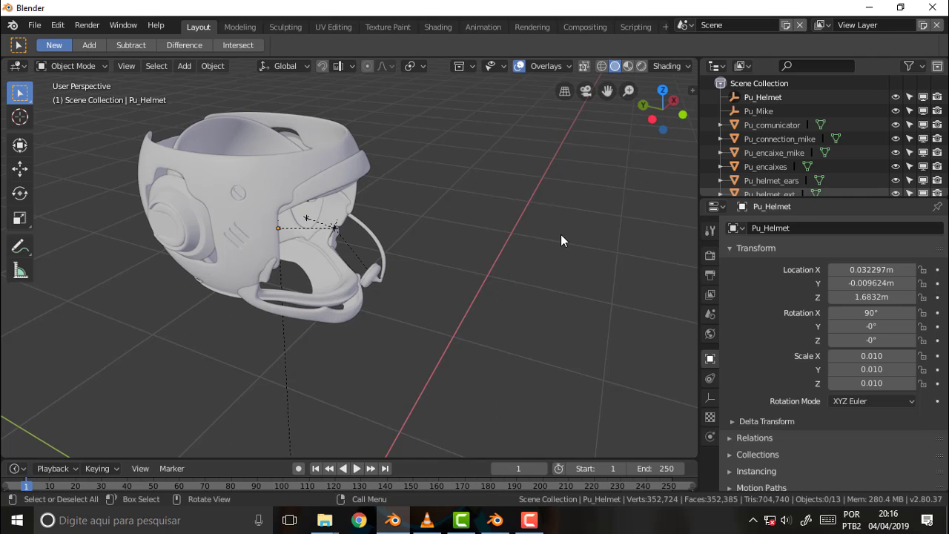
# - Orbit and zoom around the helmet, then switch to the Blender 2.79 window holding its material nodes
pyautogui.scroll(3, 578, 199)
pyautogui.scroll(2, 645, 223)
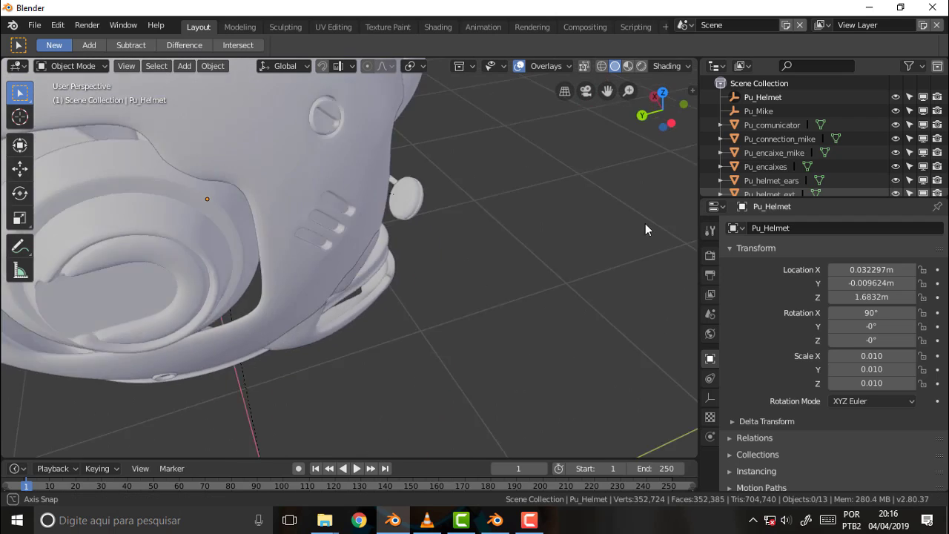
pyautogui.moveTo(645, 224)
pyautogui.mouseDown(button='middle')
pyautogui.moveTo(501, 207)
pyautogui.moveTo(548, 165)
pyautogui.moveTo(377, 132)
pyautogui.moveTo(507, 126)
pyautogui.moveTo(477, 138)
pyautogui.moveTo(485, 138)
pyautogui.mouseUp(button='middle')
pyautogui.scroll(-4, 493, 207)
pyautogui.scroll(-2, 495, 206)
pyautogui.scroll(4, 548, 159)
pyautogui.moveTo(597, 118)
pyautogui.mouseDown(button='middle')
pyautogui.moveTo(387, 126)
pyautogui.moveTo(617, 101)
pyautogui.moveTo(569, 140)
pyautogui.moveTo(557, 138)
pyautogui.mouseUp(button='middle')
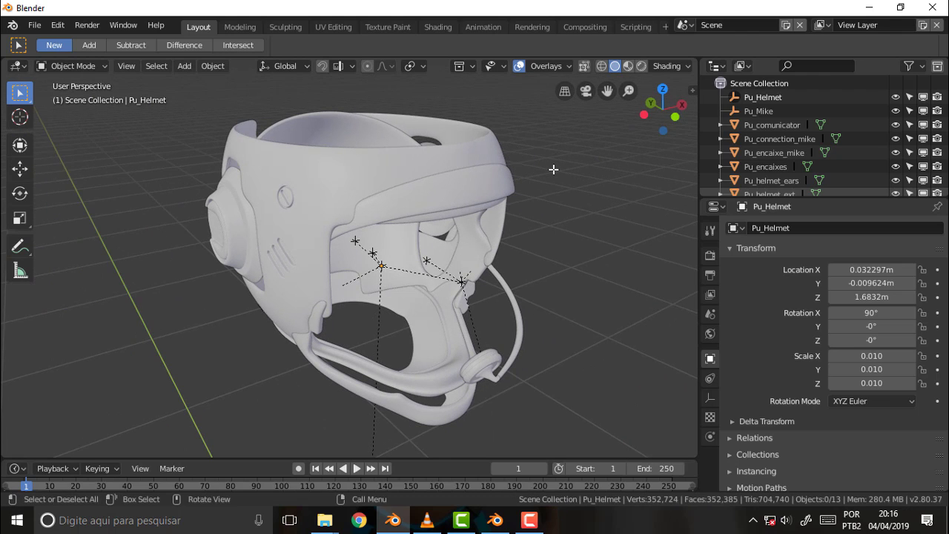
pyautogui.scroll(5, 552, 169)
pyautogui.scroll(-5, 553, 169)
pyautogui.moveTo(553, 167)
pyautogui.mouseDown(button='middle')
pyautogui.moveTo(612, 170)
pyautogui.moveTo(566, 169)
pyautogui.mouseUp(button='middle')
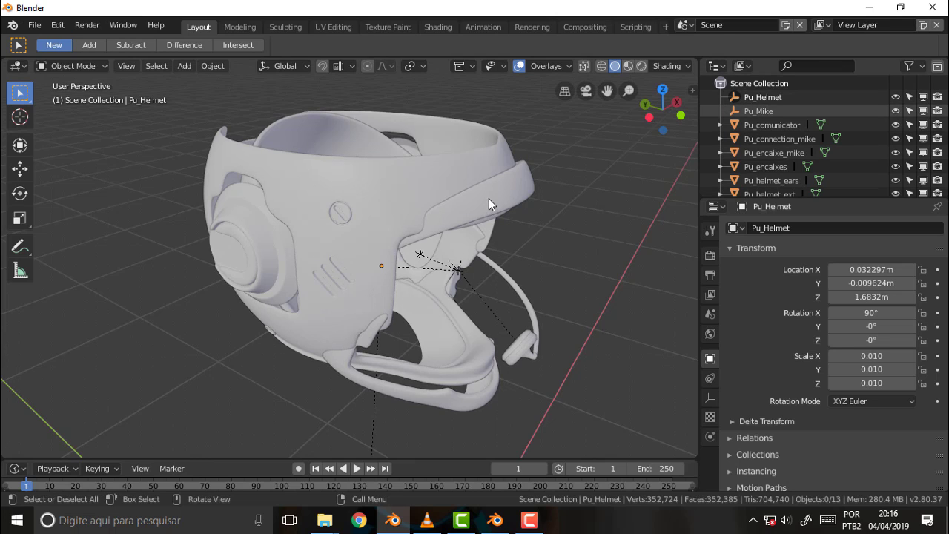
pyautogui.moveTo(490, 197)
pyautogui.mouseDown(button='middle')
pyautogui.moveTo(510, 193)
pyautogui.moveTo(304, 212)
pyautogui.moveTo(501, 195)
pyautogui.mouseUp(button='middle')
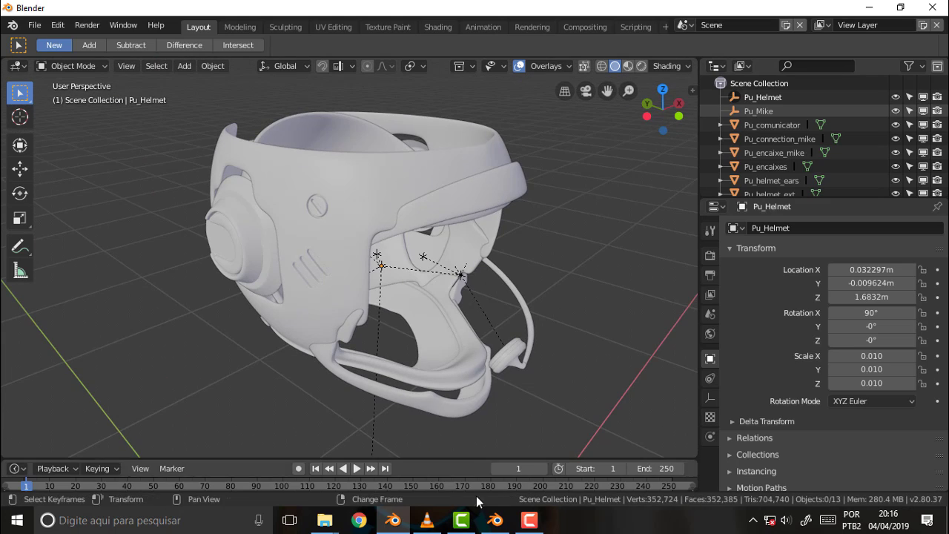
pyautogui.click(495, 519)
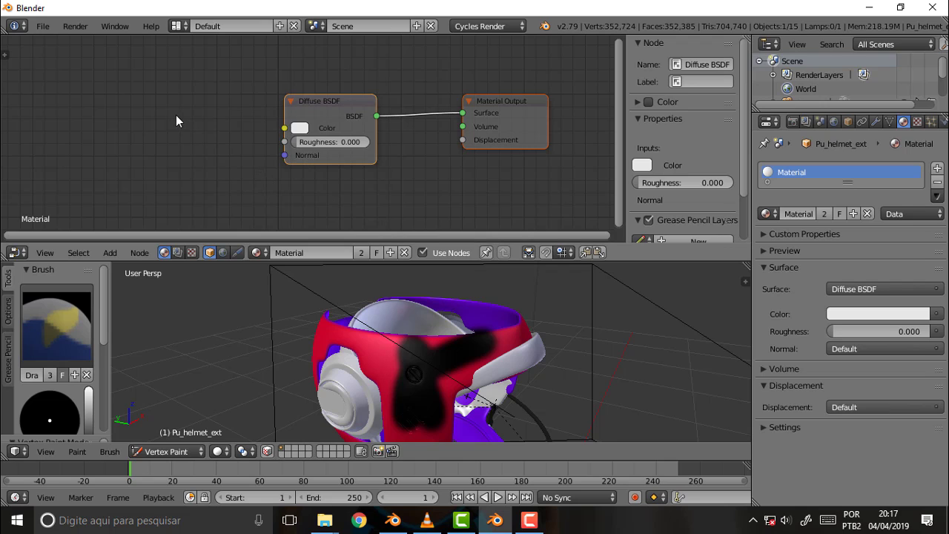
# - Add a MixRGB node left of Diffuse BSDF, feed its Color output in, and set Color2 dark red
pyautogui.moveTo(330, 103); pyautogui.dragTo(377, 106)
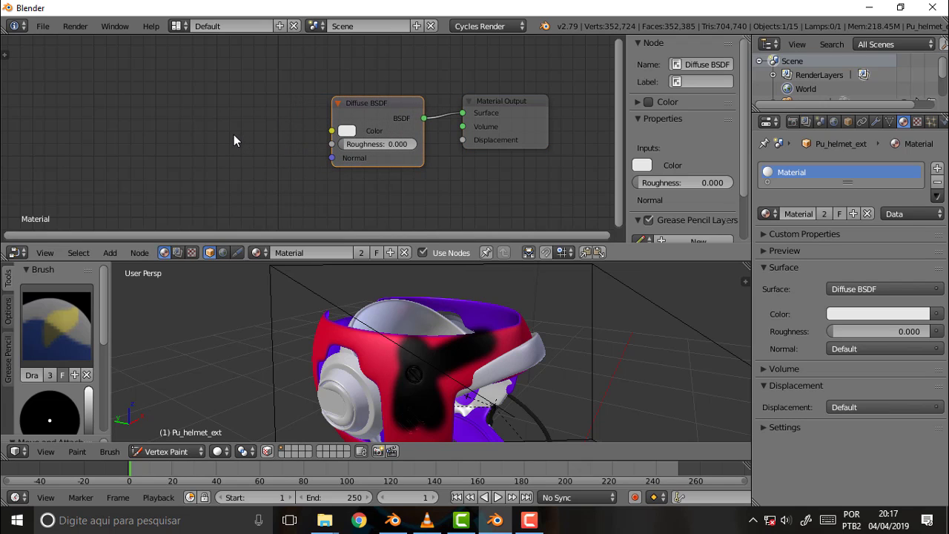
pyautogui.hotkey('shift', 'a')
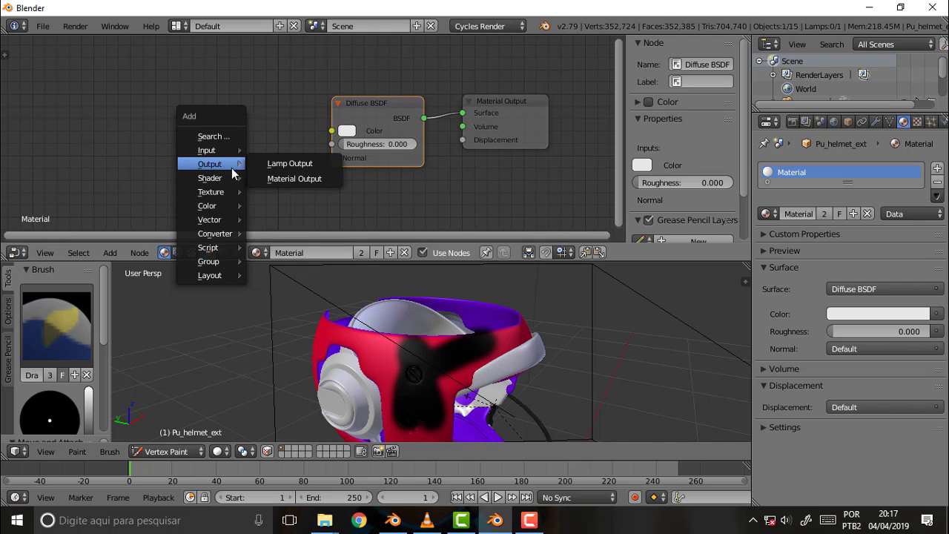
pyautogui.moveTo(208, 206)
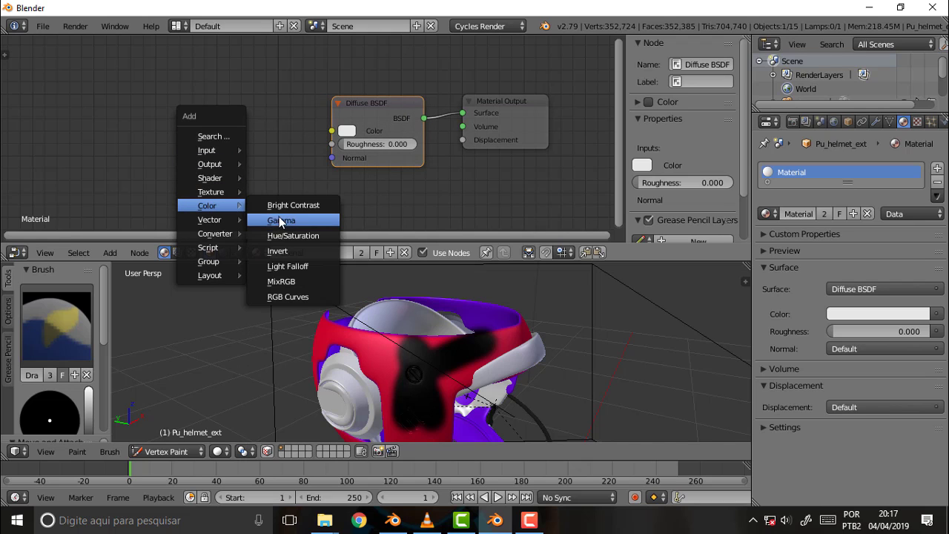
pyautogui.click(281, 281)
pyautogui.click(225, 101)
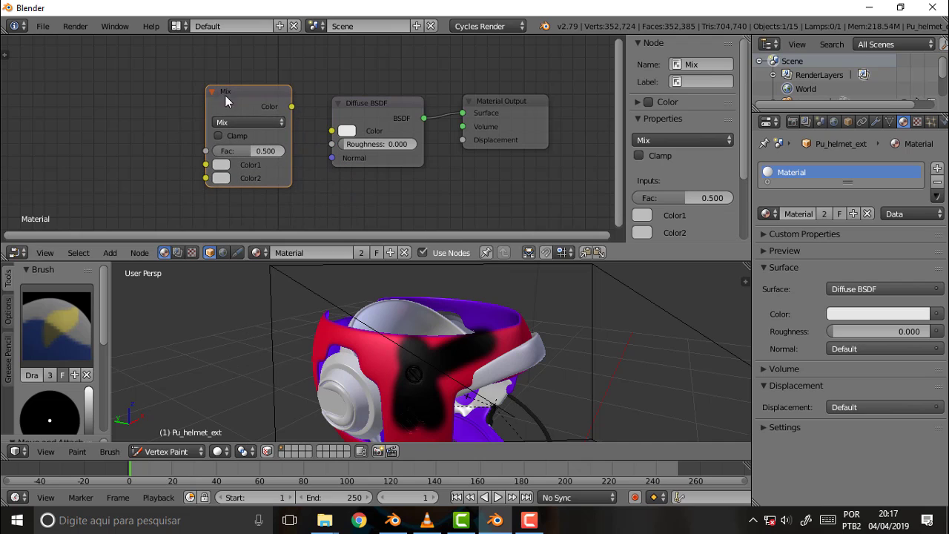
pyautogui.moveTo(292, 108); pyautogui.dragTo(332, 134)
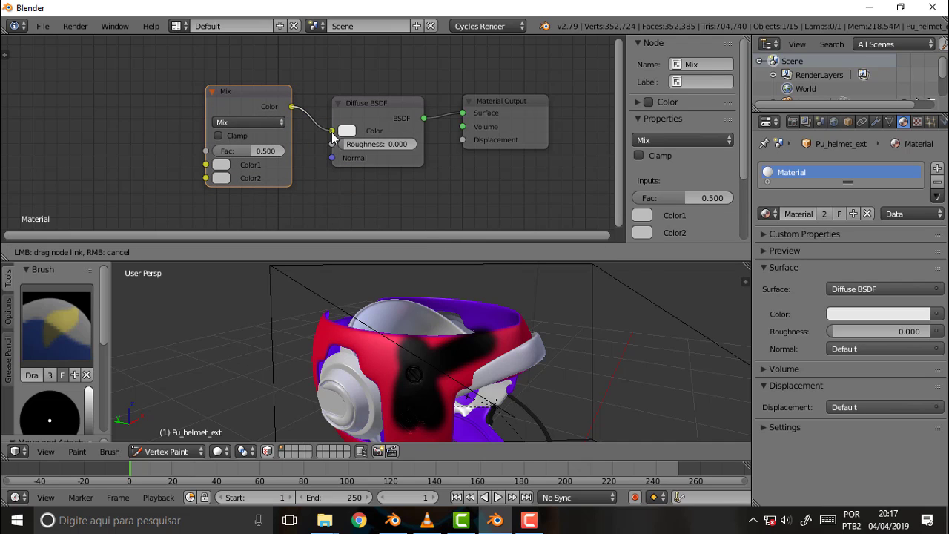
pyautogui.click(221, 178)
pyautogui.moveTo(260, 241); pyautogui.dragTo(270, 279)
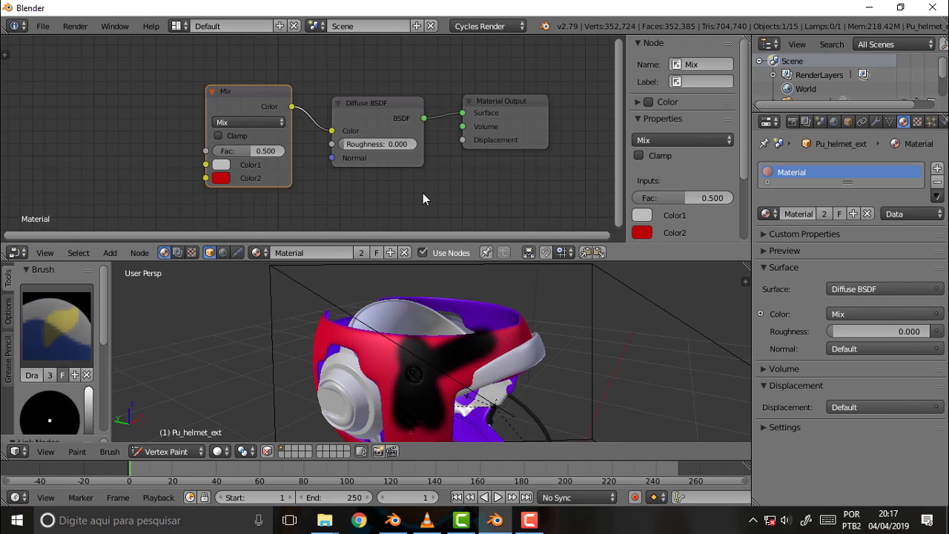
pyautogui.scroll(-1, 422, 199)
pyautogui.moveTo(421, 200); pyautogui.dragTo(464, 199, button='middle')
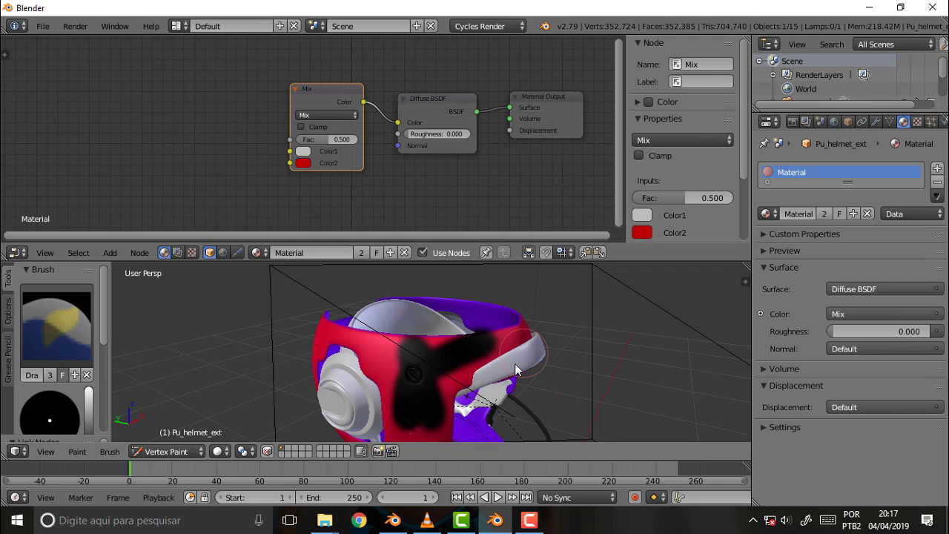
# - Split the 3D viewport vertically into two side-by-side views of the painted helmet
pyautogui.moveTo(556, 329); pyautogui.dragTo(552, 327, button='middle')
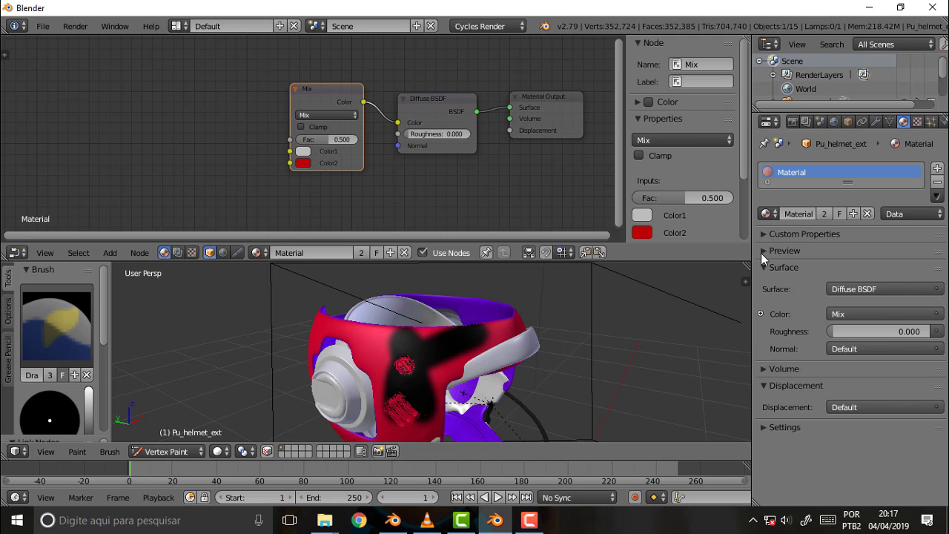
pyautogui.moveTo(745, 281)
pyautogui.mouseDown()
pyautogui.moveTo(568, 270)
pyautogui.moveTo(369, 279)
pyautogui.mouseUp()
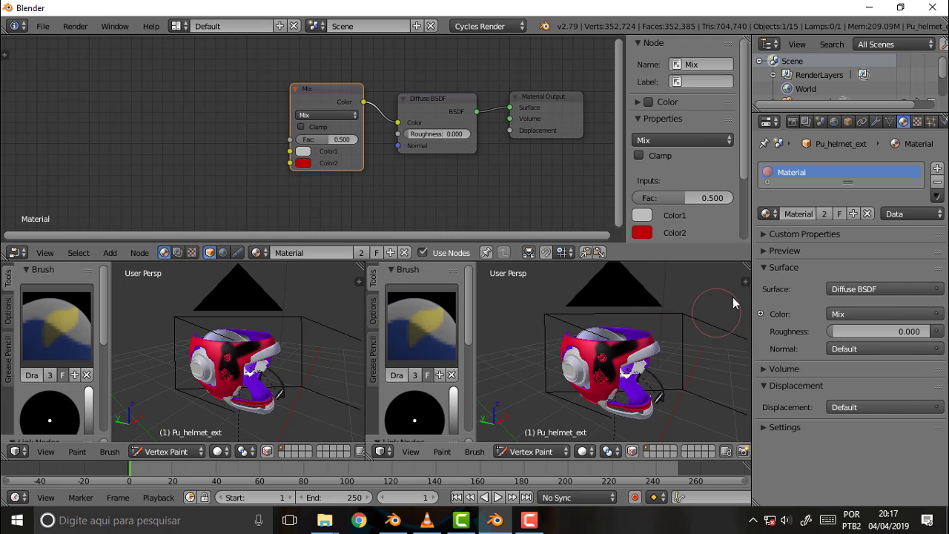
# - Render the helmet with Cycles, then turn the upper area back into the Node Editor
pyautogui.click(792, 123)
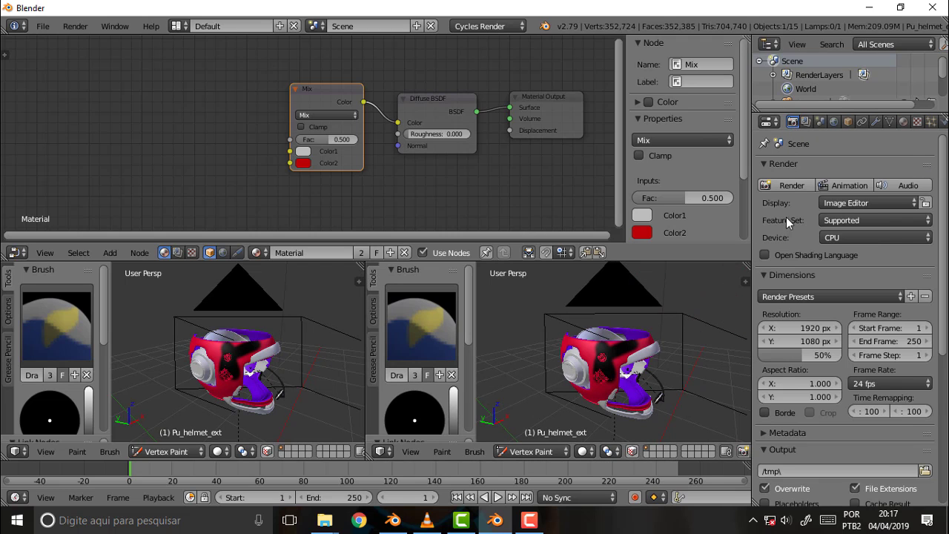
pyautogui.click(791, 185)
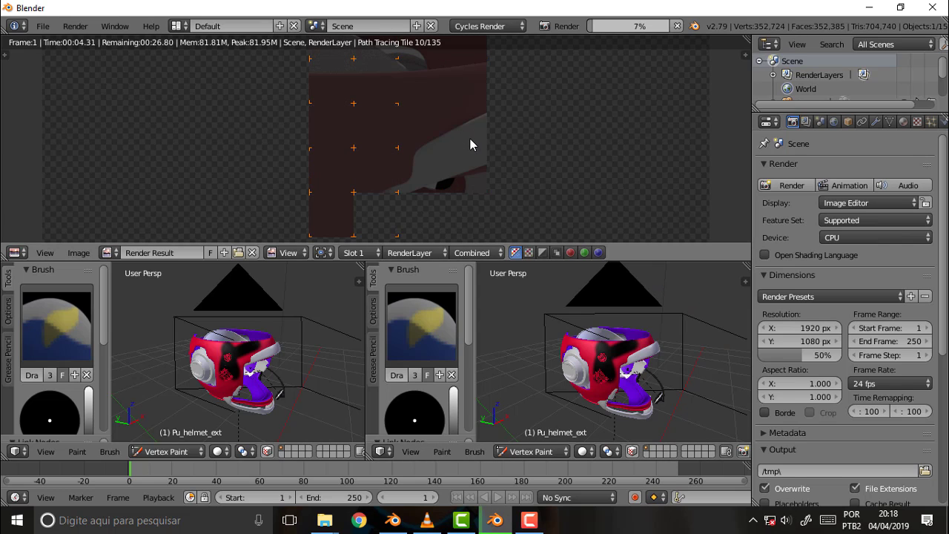
pyautogui.scroll(-2, 470, 138)
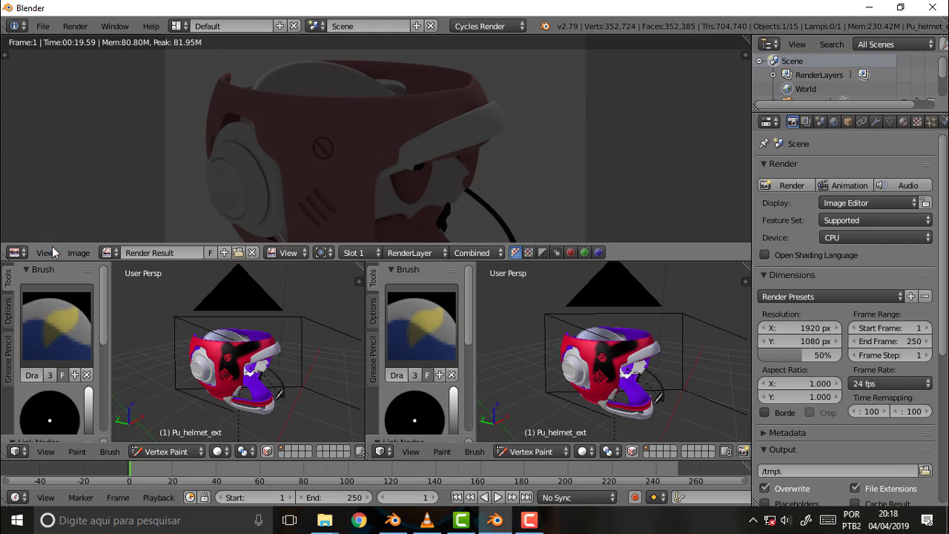
pyautogui.click(15, 255)
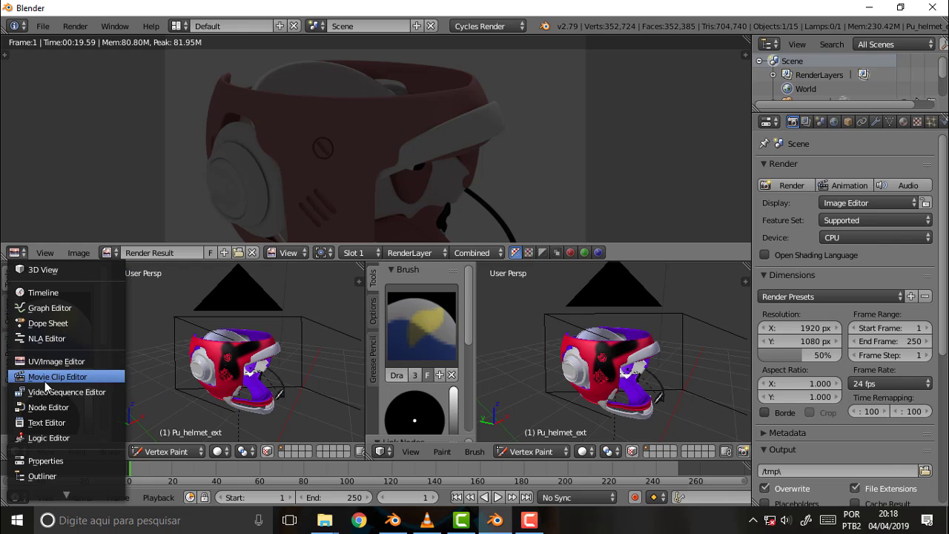
pyautogui.click(47, 410)
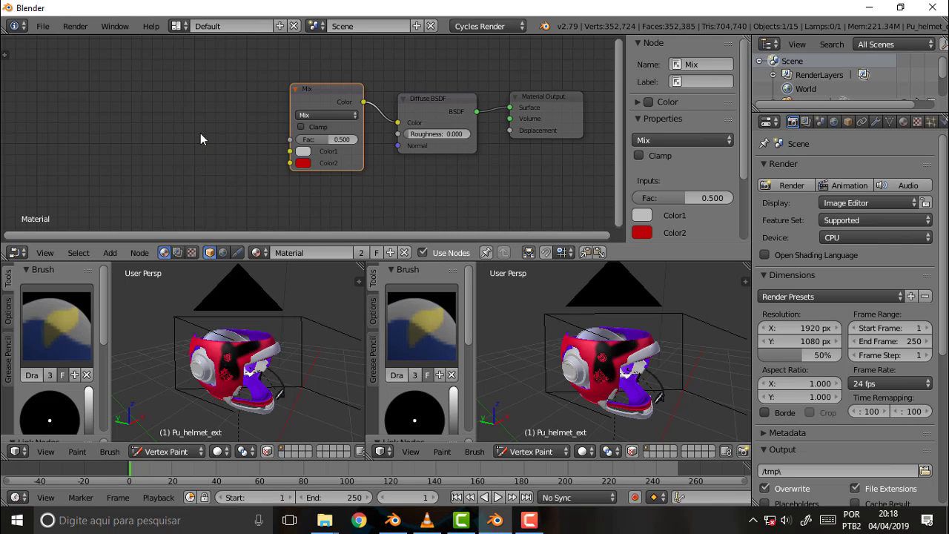
# - Link an Attribute node's Color to the Mix Fac through an inserted ColorRamp
pyautogui.hotkey('shift', 'a')
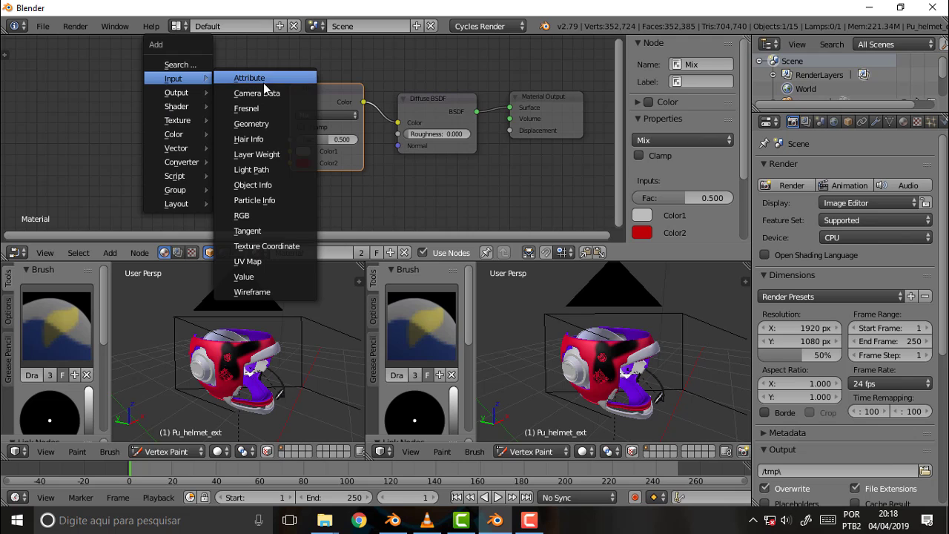
pyautogui.click(249, 78)
pyautogui.click(104, 80)
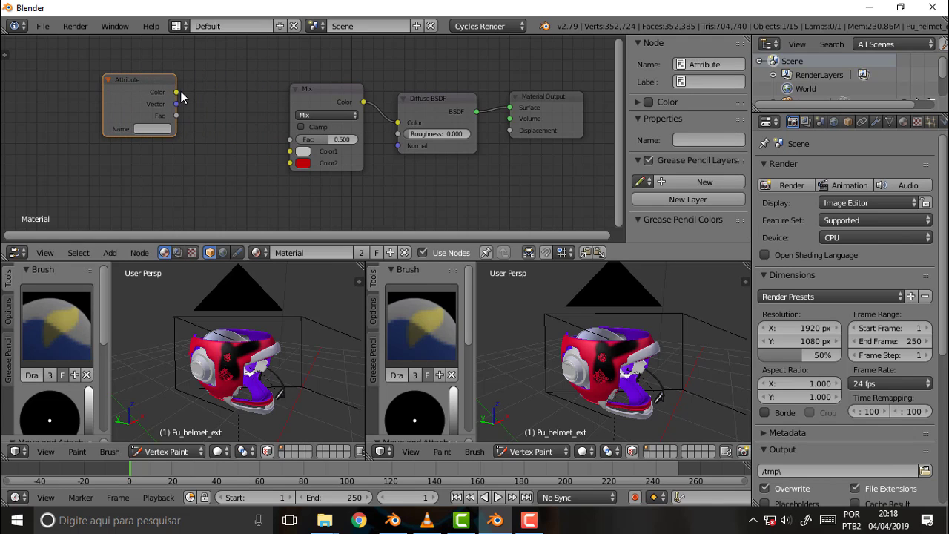
pyautogui.moveTo(177, 91); pyautogui.dragTo(291, 145)
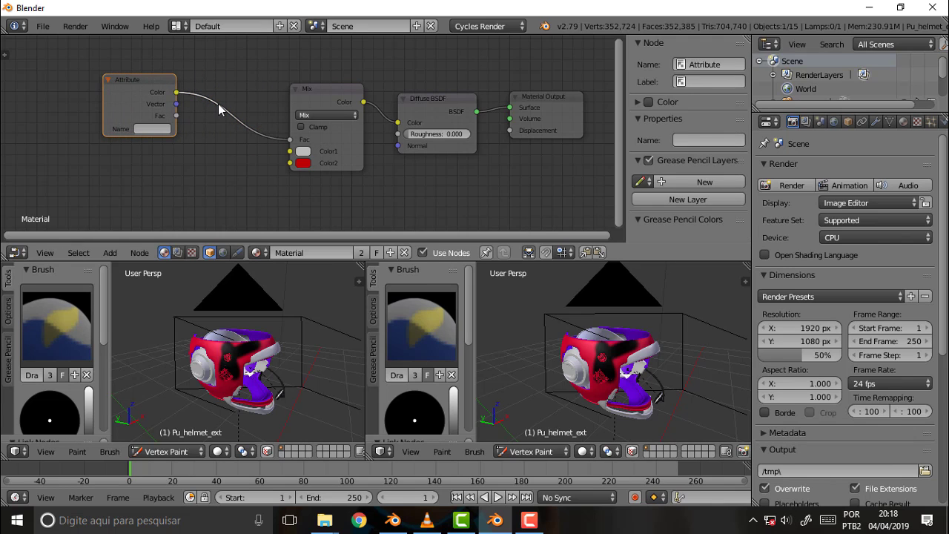
pyautogui.hotkey('shift', 'a')
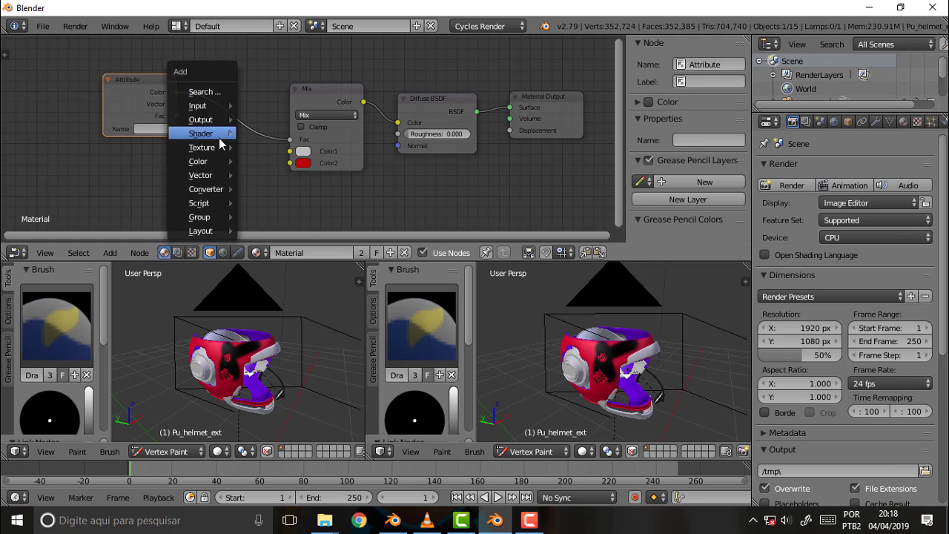
pyautogui.moveTo(205, 189)
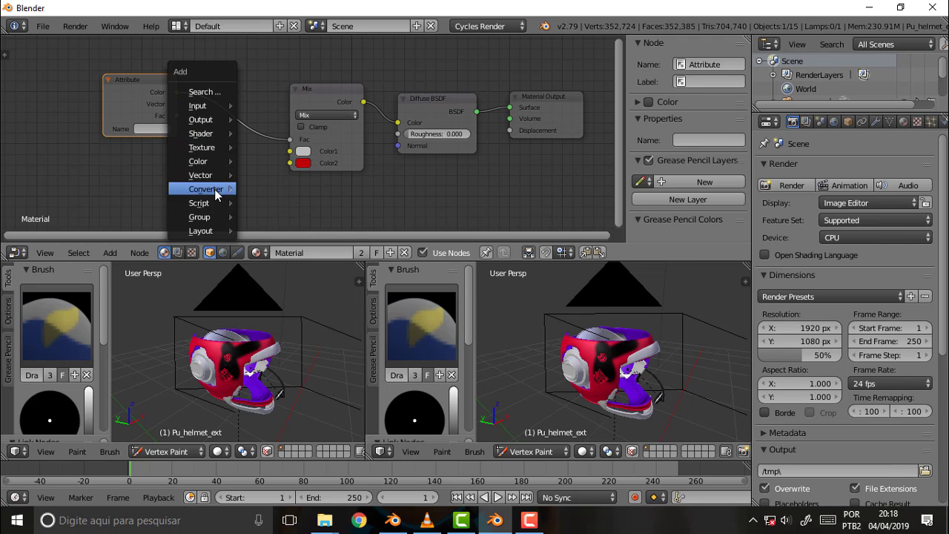
pyautogui.click(276, 203)
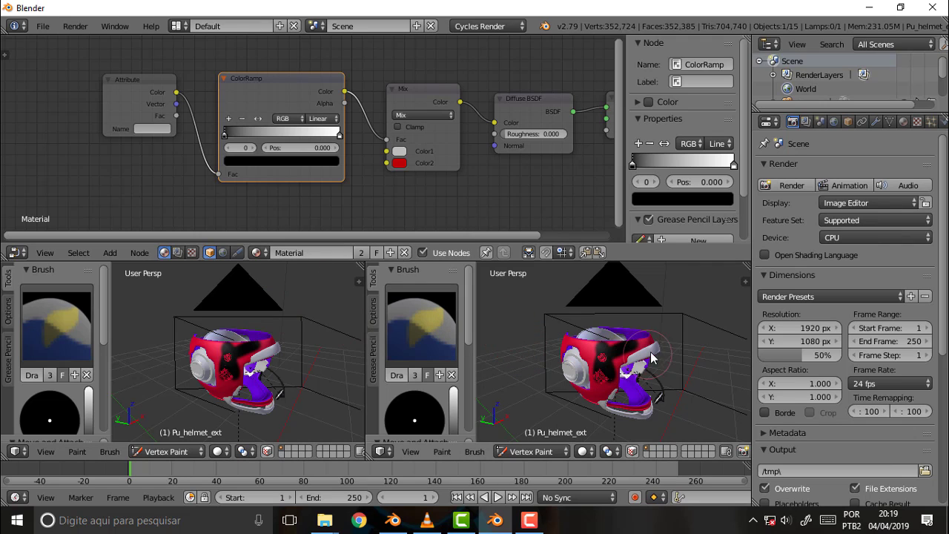
# - Show the scene camera's view (Numpad 0) in the second 3D viewport
pyautogui.moveTo(678, 360)
pyautogui.mouseDown(button='middle')
pyautogui.moveTo(670, 356)
pyautogui.moveTo(678, 359)
pyautogui.mouseUp(button='middle')
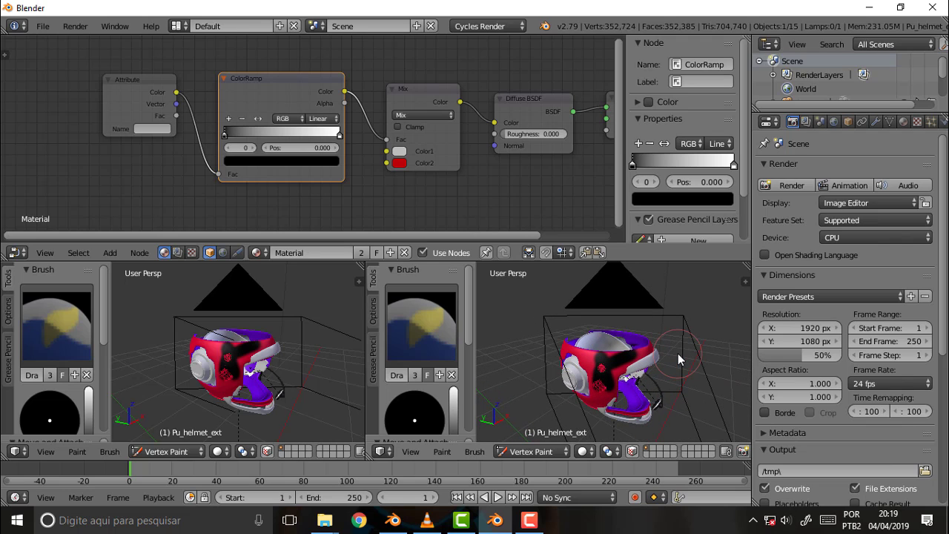
pyautogui.press('KP_0')
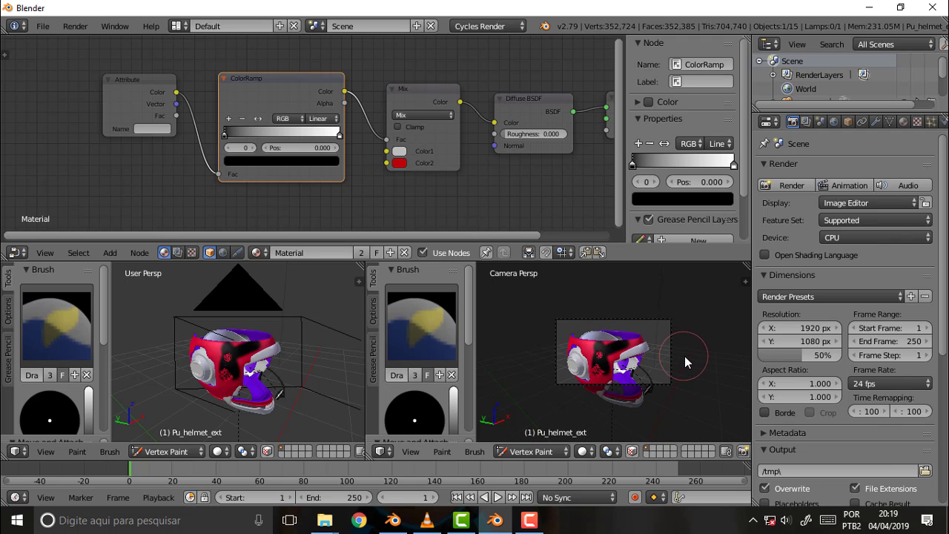
pyautogui.scroll(2, 680, 353)
pyautogui.scroll(1, 680, 353)
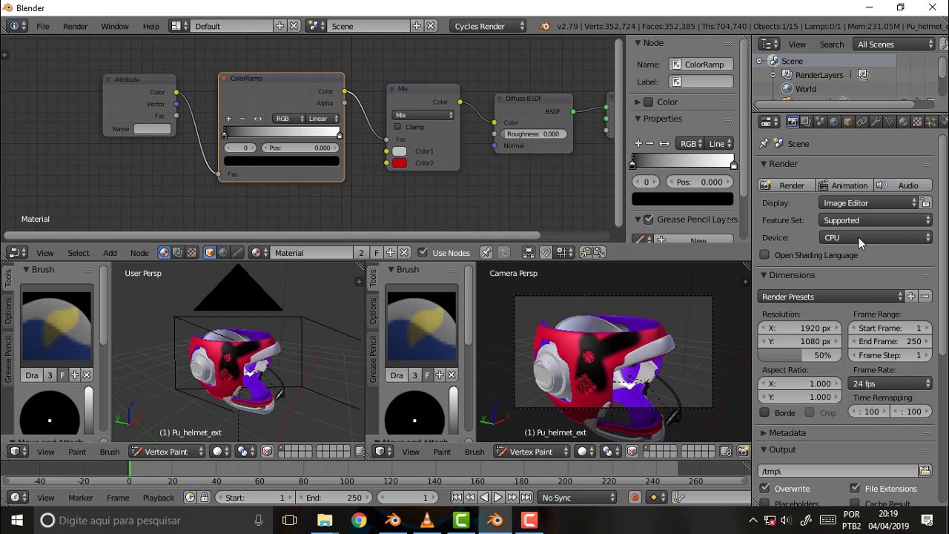
# - Re-render the camera view in Cycles with the ColorRamp-driven material, giving a white helmet
pyautogui.click(789, 185)
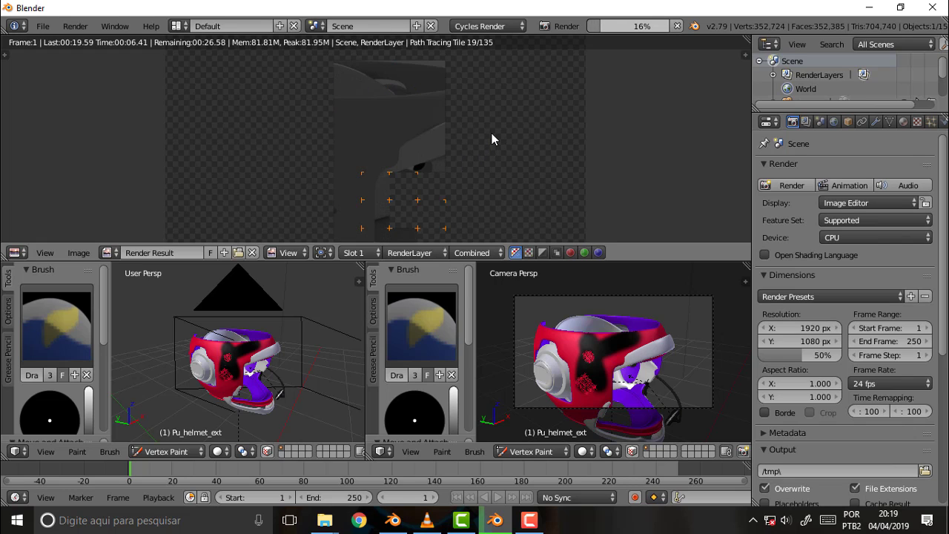
pyautogui.scroll(-2, 492, 139)
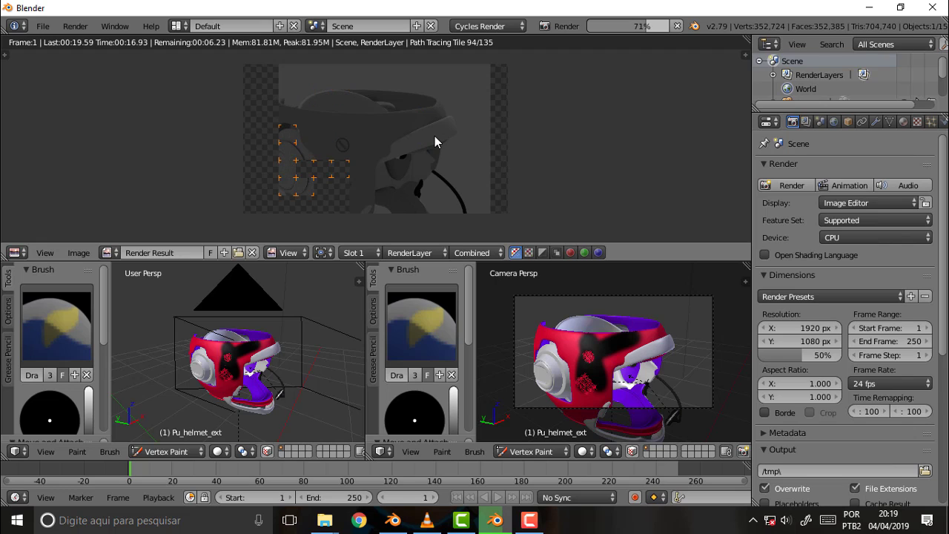
pyautogui.moveTo(434, 135); pyautogui.dragTo(477, 139, button='middle')
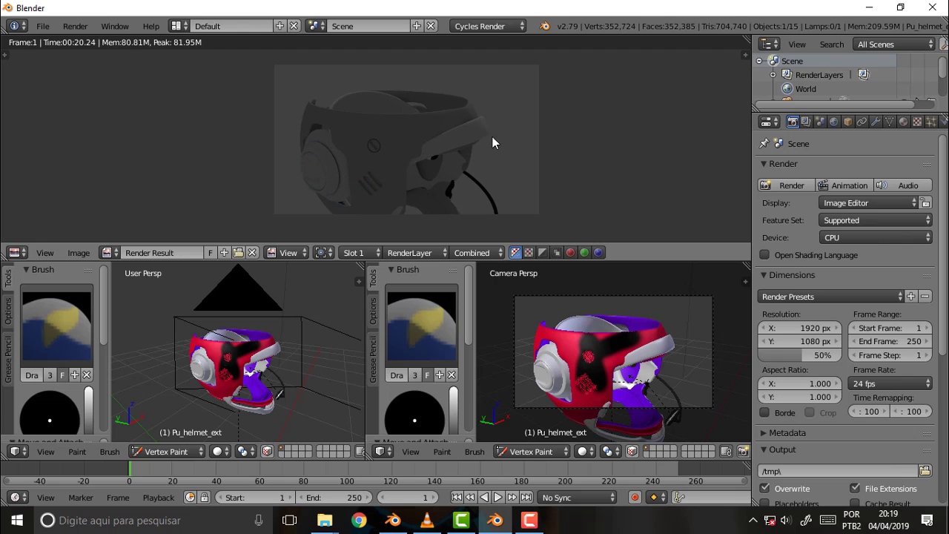
pyautogui.click(532, 521)
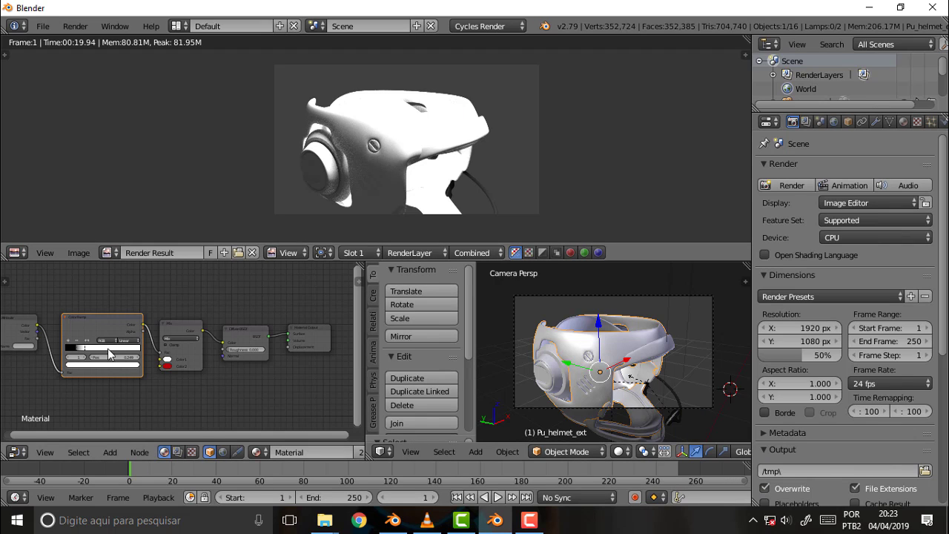
# - Slide a ColorRamp stop to widen the black region and re-render the helmet red with white accents
pyautogui.moveTo(86, 354)
pyautogui.mouseDown()
pyautogui.moveTo(116, 353)
pyautogui.moveTo(69, 356)
pyautogui.moveTo(98, 346)
pyautogui.moveTo(87, 350)
pyautogui.mouseUp()
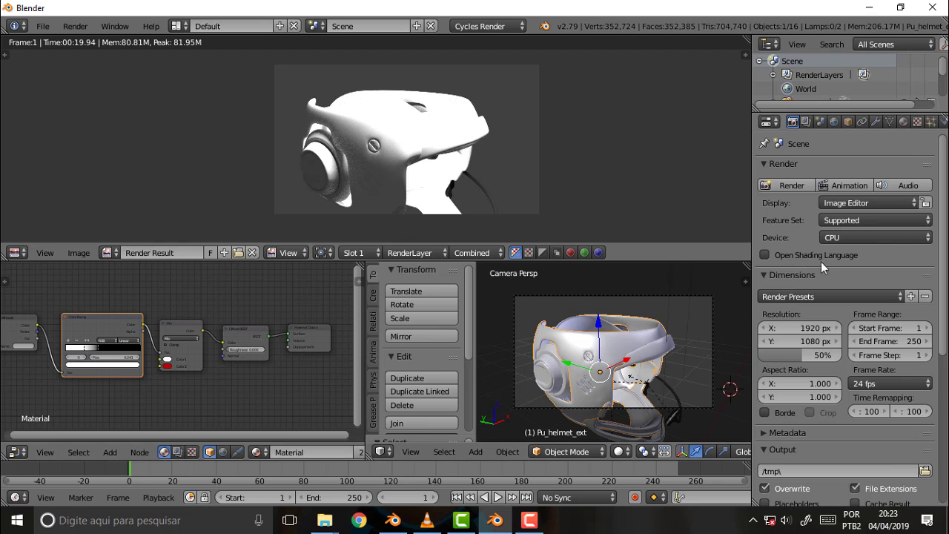
pyautogui.click(790, 185)
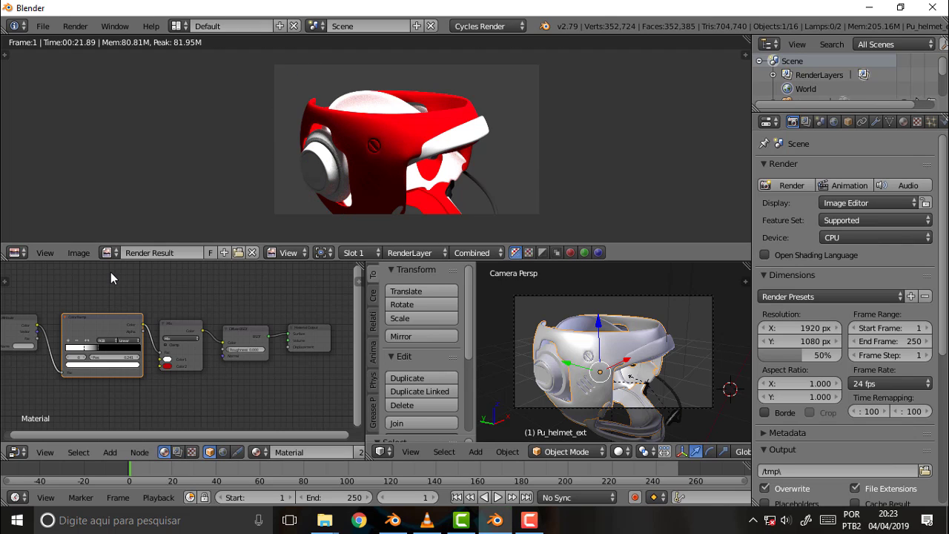
pyautogui.moveTo(140, 295); pyautogui.dragTo(213, 292, button='middle')
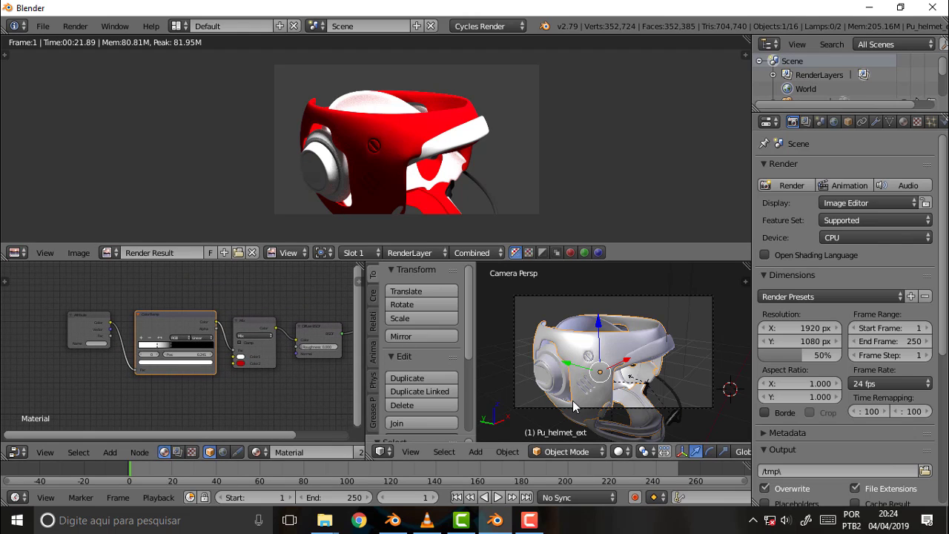
# - Enter Vertex Paint mode and brush black across the helmet's front
pyautogui.click(559, 451)
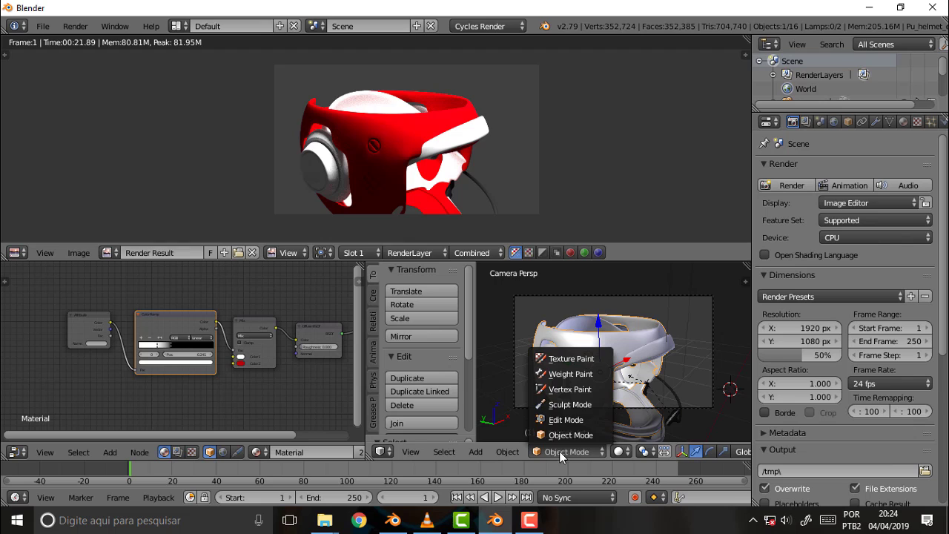
pyautogui.click(579, 389)
pyautogui.moveTo(609, 345)
pyautogui.mouseDown()
pyautogui.moveTo(636, 430)
pyautogui.moveTo(633, 334)
pyautogui.moveTo(585, 356)
pyautogui.moveTo(549, 412)
pyautogui.moveTo(651, 376)
pyautogui.moveTo(625, 408)
pyautogui.moveTo(677, 349)
pyautogui.moveTo(600, 381)
pyautogui.moveTo(673, 376)
pyautogui.moveTo(560, 402)
pyautogui.moveTo(548, 346)
pyautogui.mouseUp()
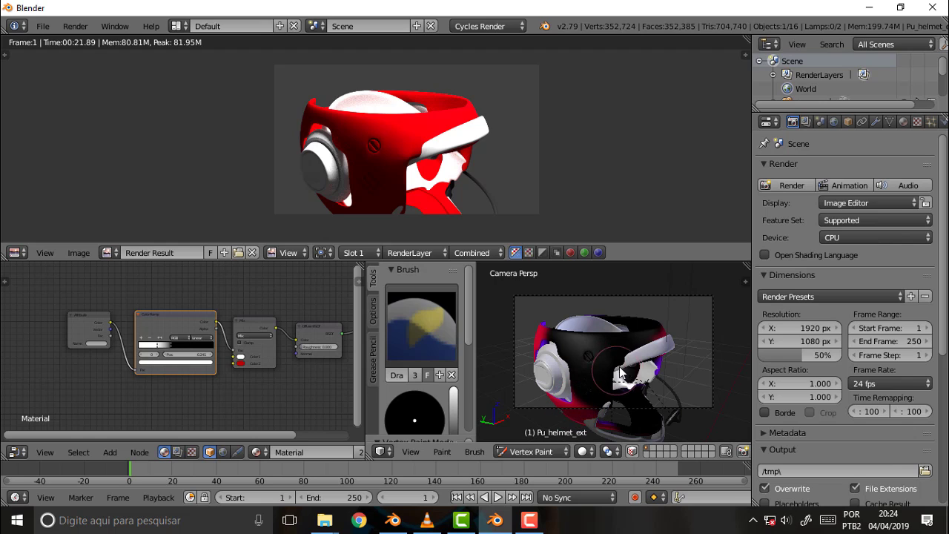
# - Paint the helmet's right strap, adjust the ColorRamp stops, and render again
pyautogui.moveTo(592, 398)
pyautogui.mouseDown()
pyautogui.moveTo(674, 353)
pyautogui.moveTo(594, 353)
pyautogui.moveTo(647, 379)
pyautogui.moveTo(615, 373)
pyautogui.moveTo(593, 384)
pyautogui.mouseUp()
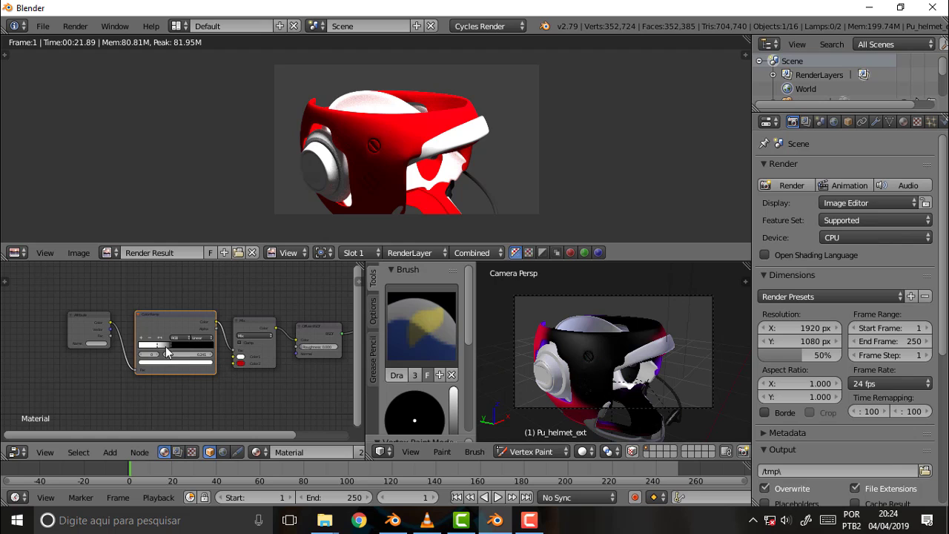
pyautogui.moveTo(170, 349); pyautogui.dragTo(142, 352)
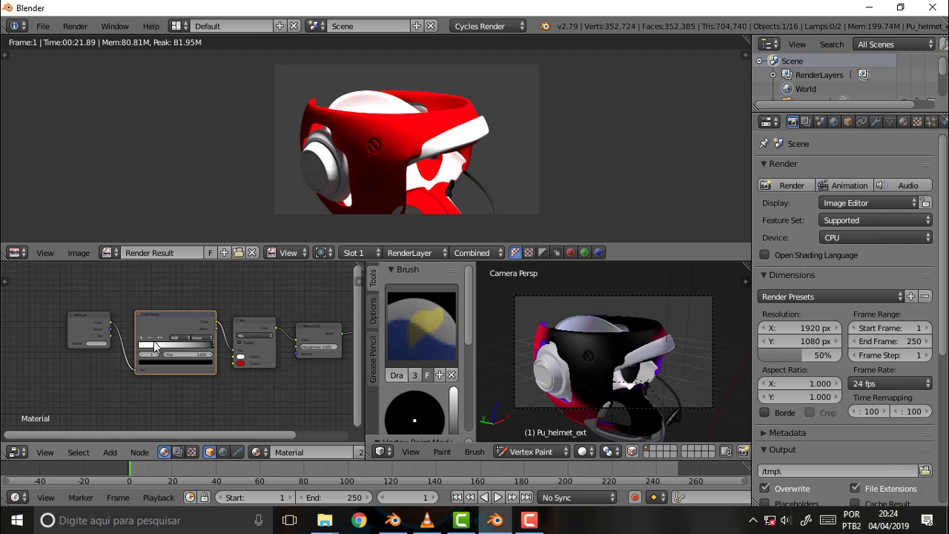
pyautogui.click(140, 345)
pyautogui.click(785, 185)
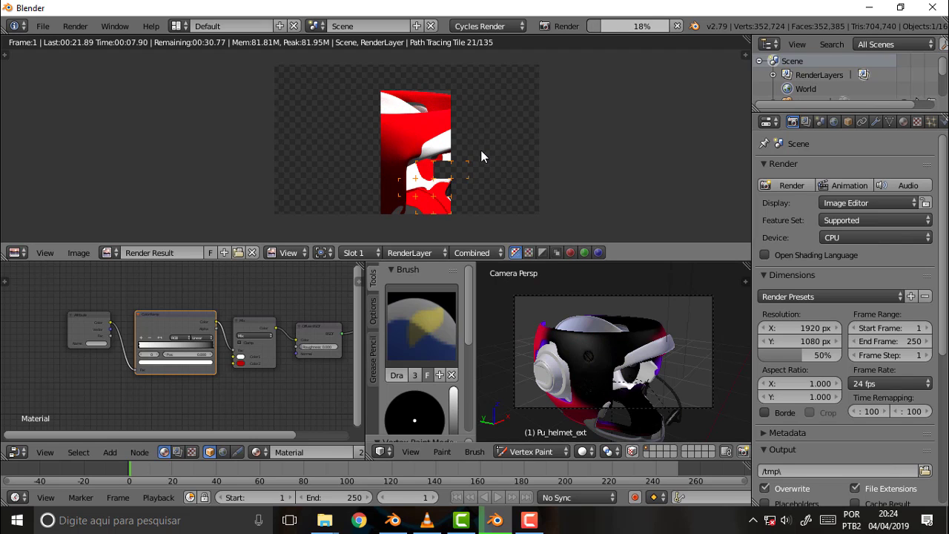
# - Bring the Mix and Diffuse nodes into view, then switch to the VLC tutorial video
pyautogui.scroll(-1, 245, 363)
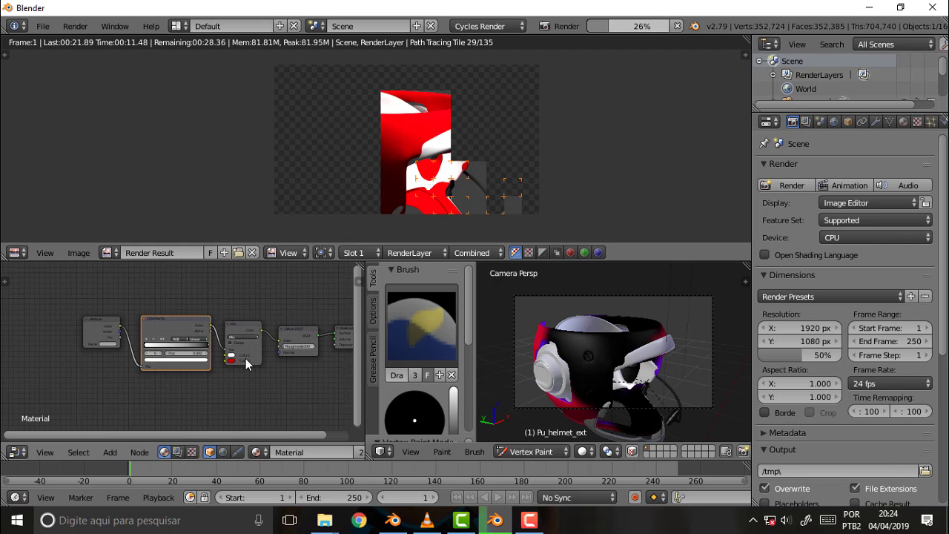
pyautogui.scroll(1, 246, 358)
pyautogui.scroll(1, 245, 358)
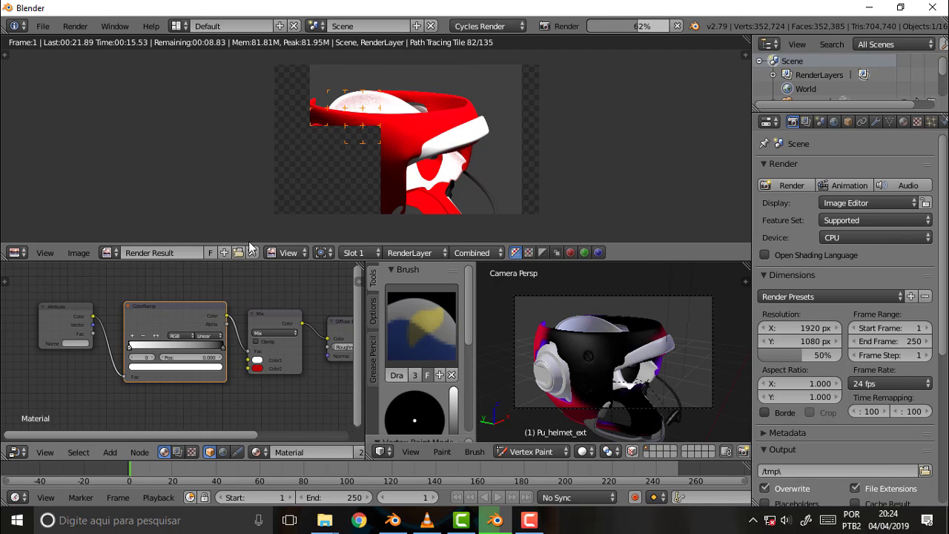
pyautogui.moveTo(235, 302); pyautogui.dragTo(166, 300, button='middle')
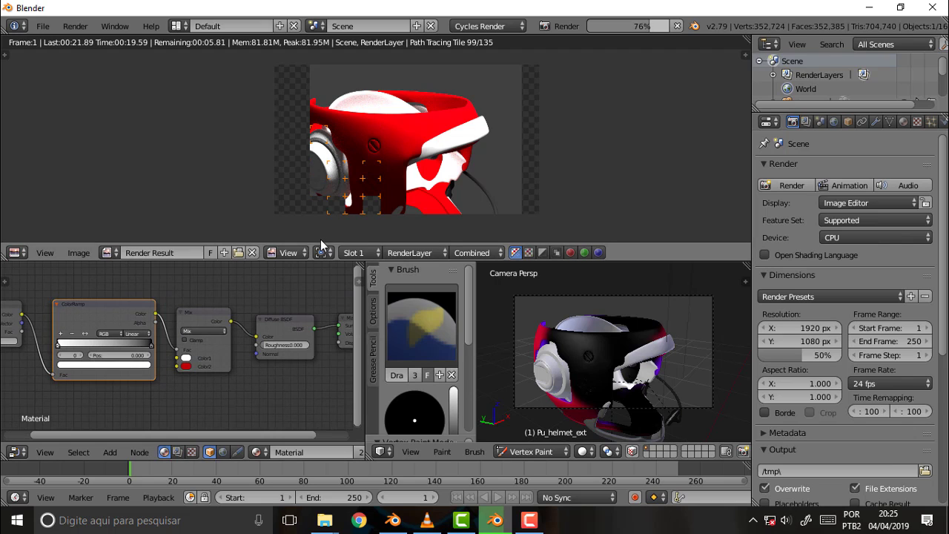
pyautogui.scroll(1, 283, 318)
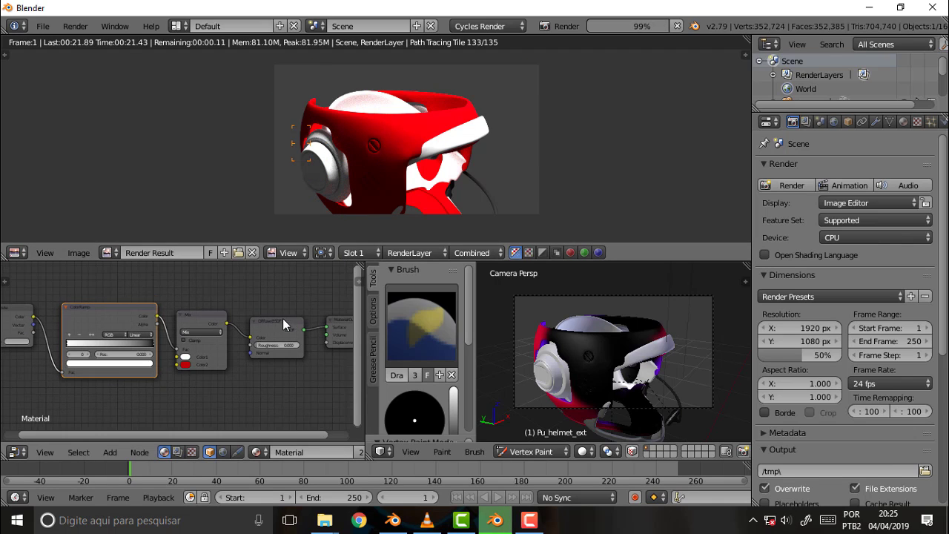
pyautogui.scroll(1, 282, 318)
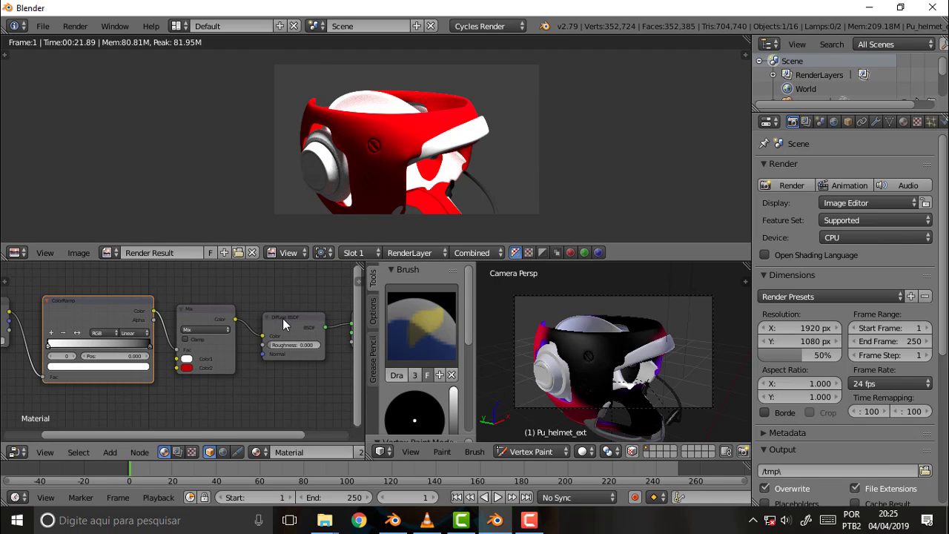
pyautogui.click(428, 525)
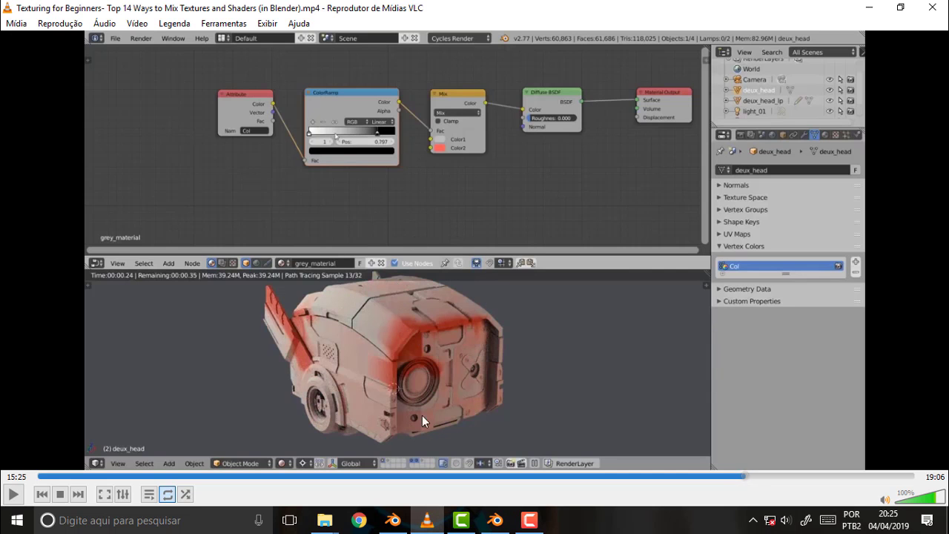
# - Seek the tutorial video to 15:36, the '13 Pointiness' section
pyautogui.click(753, 476)
pyautogui.click(747, 475)
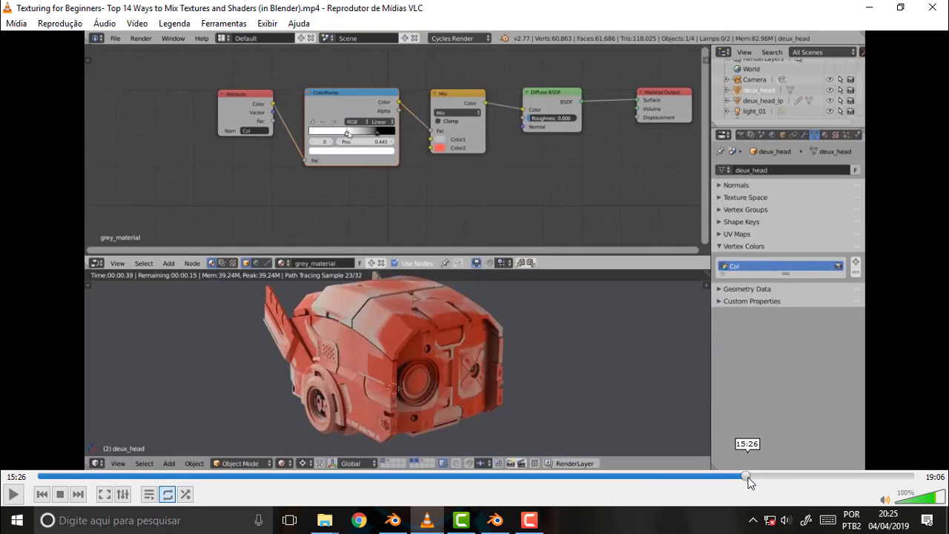
pyautogui.moveTo(751, 477); pyautogui.dragTo(755, 480)
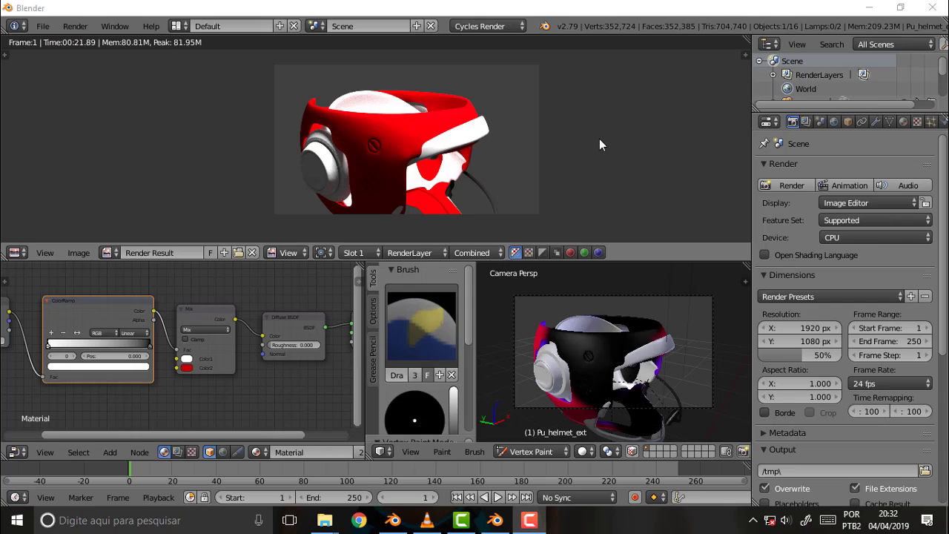
# - Pan and zoom the Image Editor to inspect the red-and-white helmet render closely
pyautogui.moveTo(596, 138); pyautogui.dragTo(574, 116, button='middle')
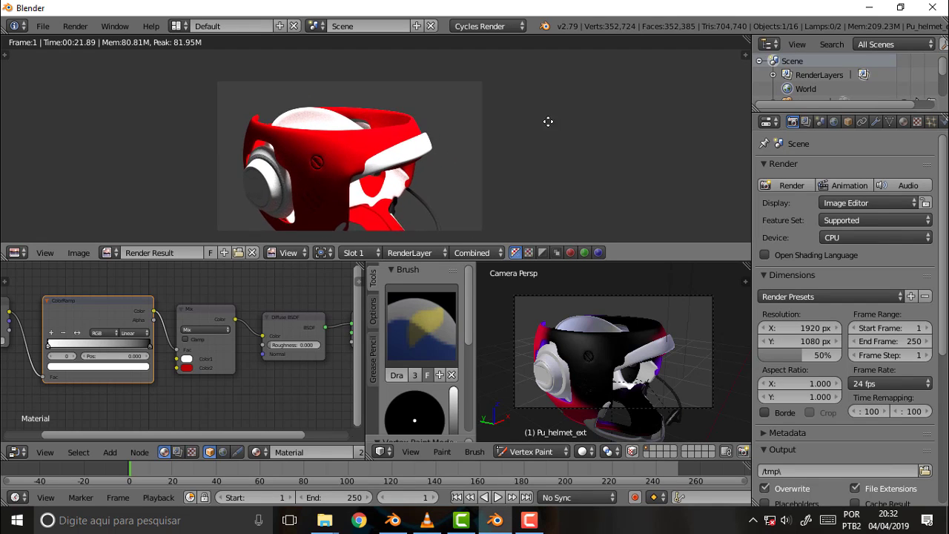
pyautogui.scroll(-2, 560, 156)
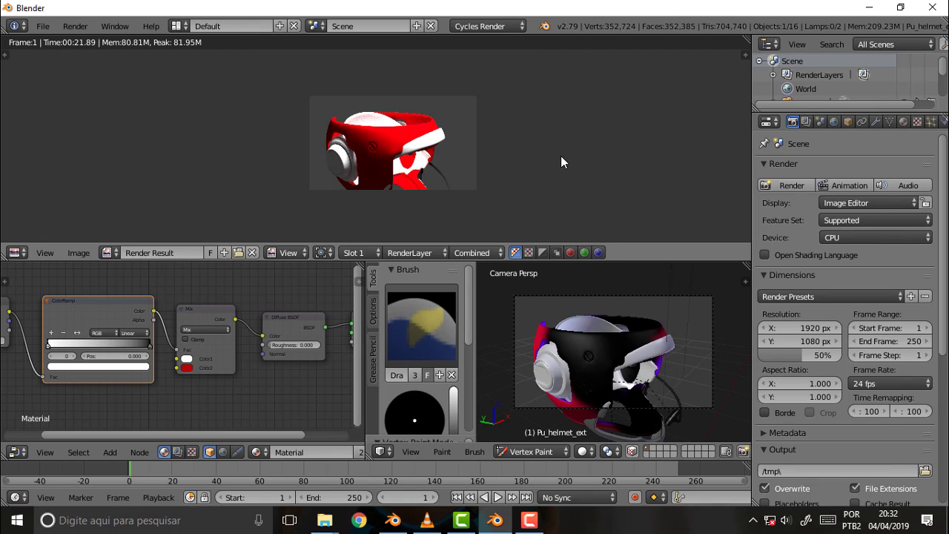
pyautogui.scroll(2, 560, 156)
pyautogui.scroll(2, 561, 155)
pyautogui.scroll(-1, 560, 154)
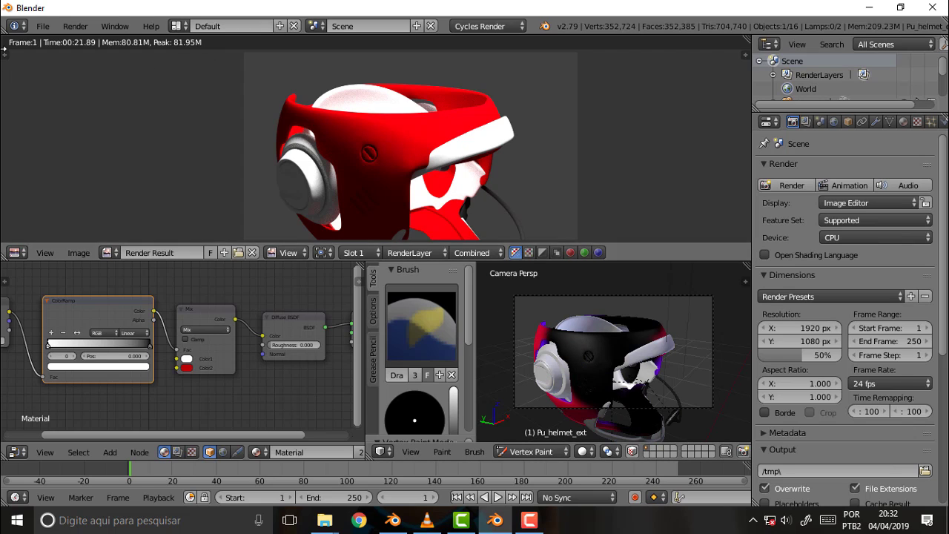
# - Reload the default start-up file to begin a fresh cube scene
pyautogui.click(43, 26)
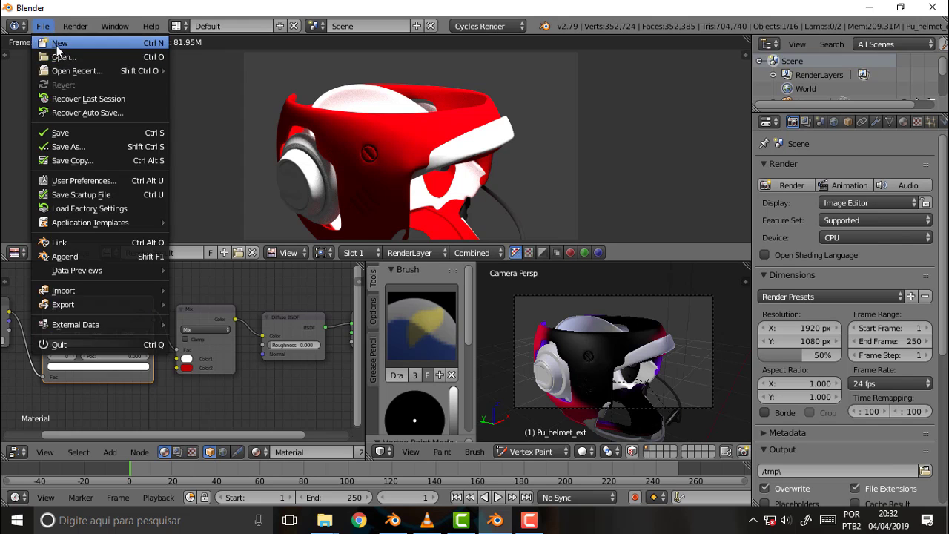
pyautogui.click(43, 26)
pyautogui.click(61, 43)
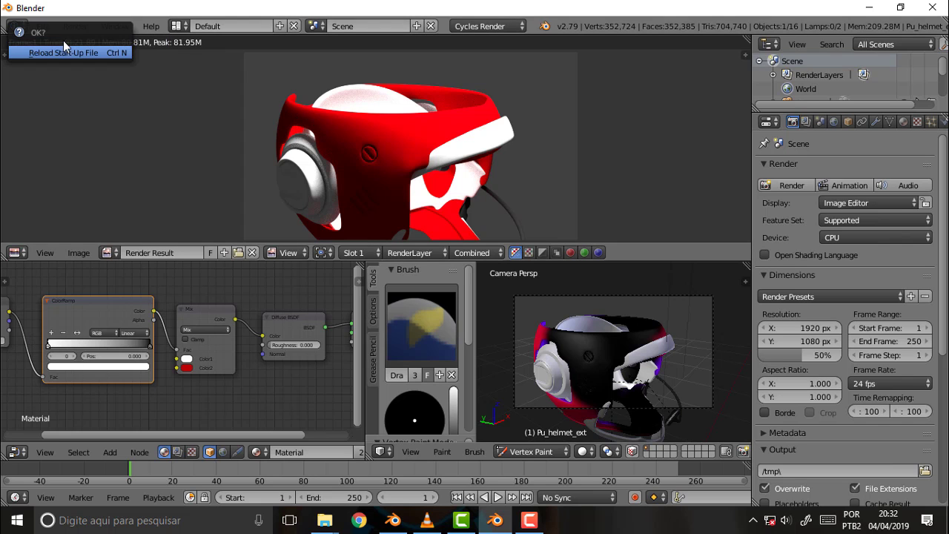
pyautogui.click(57, 50)
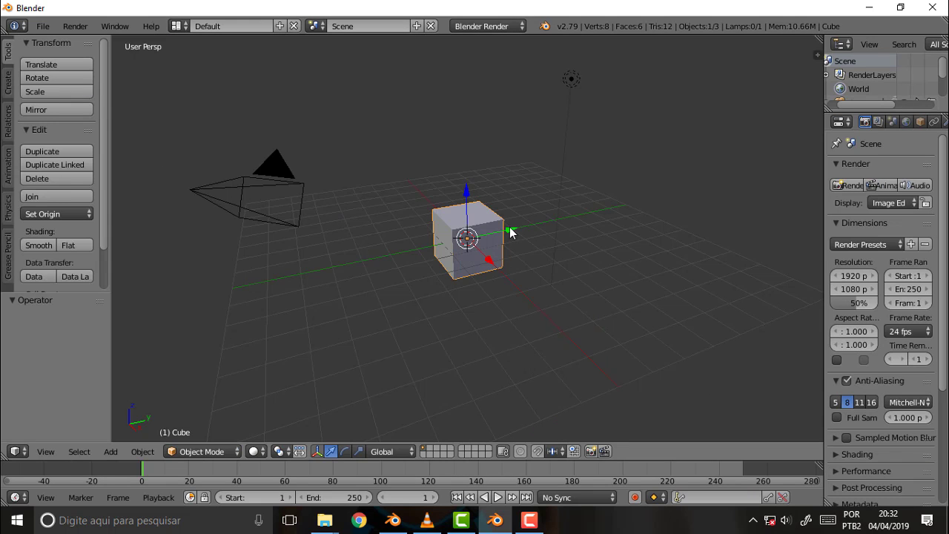
# - Zoom in on the cube and split the 3D view into two stacked viewports
pyautogui.scroll(4, 511, 233)
pyautogui.scroll(1, 510, 233)
pyautogui.scroll(2, 549, 233)
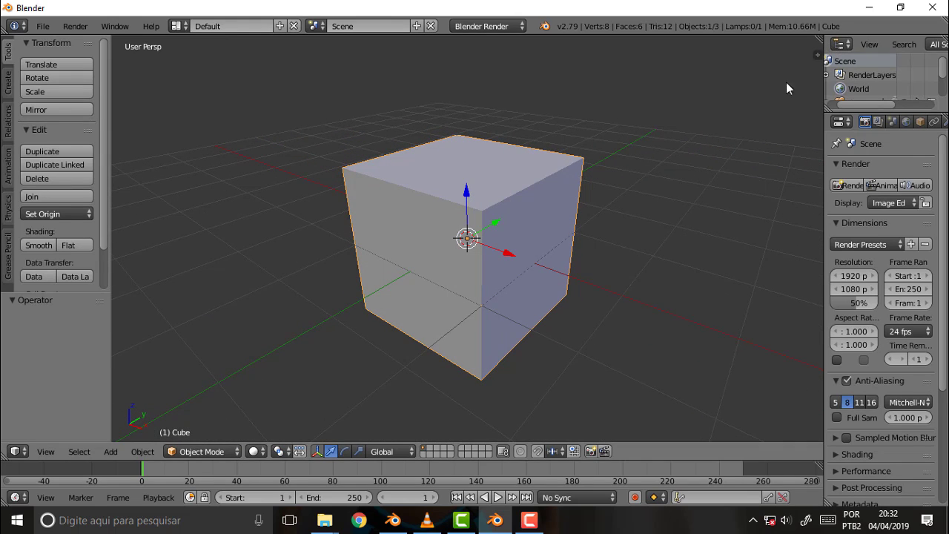
pyautogui.moveTo(806, 56); pyautogui.dragTo(756, 223)
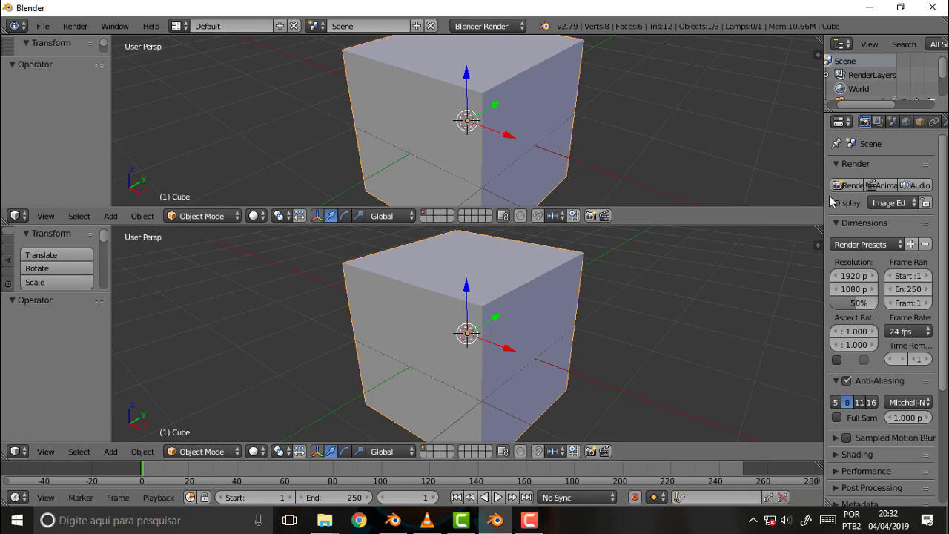
# - Place the 3D cursor on the cube, widen the properties panel and show its material settings
pyautogui.click(423, 285)
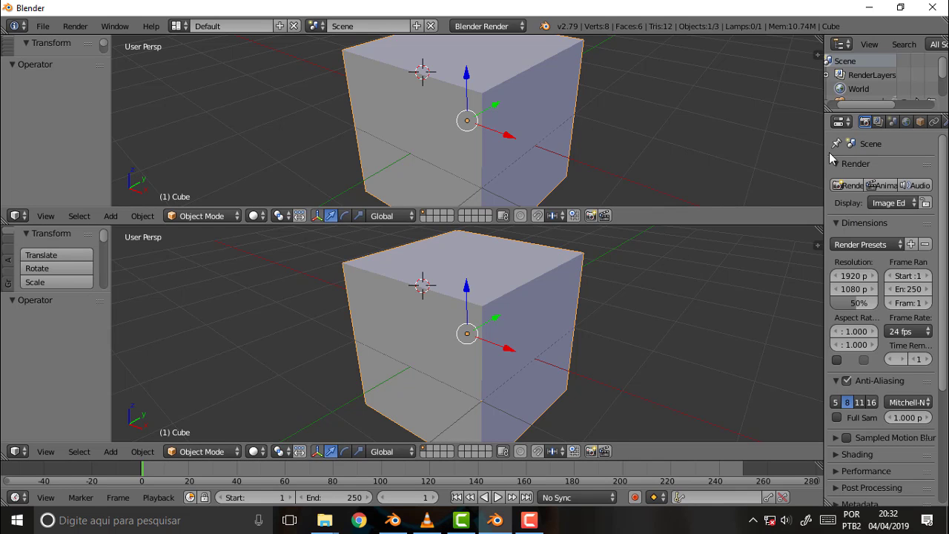
pyautogui.moveTo(823, 159); pyautogui.dragTo(720, 158)
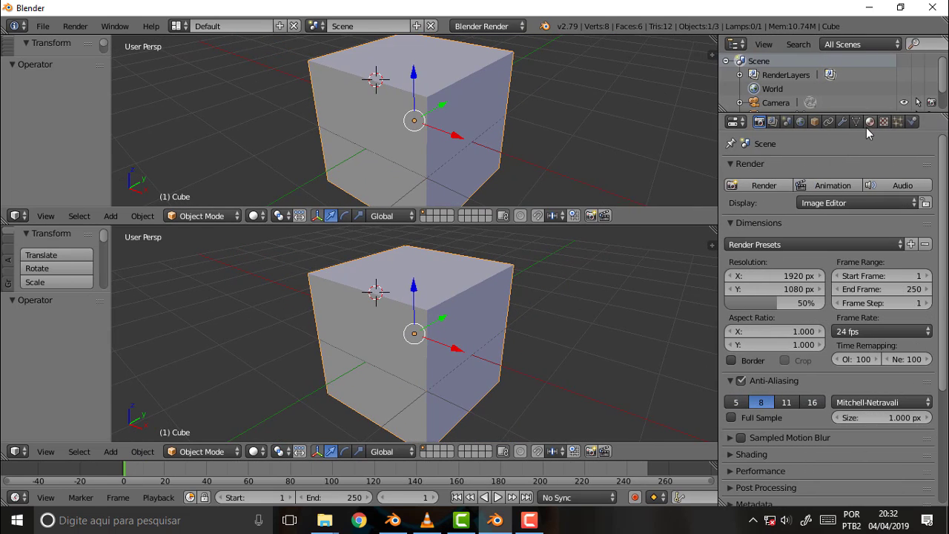
pyautogui.click(869, 121)
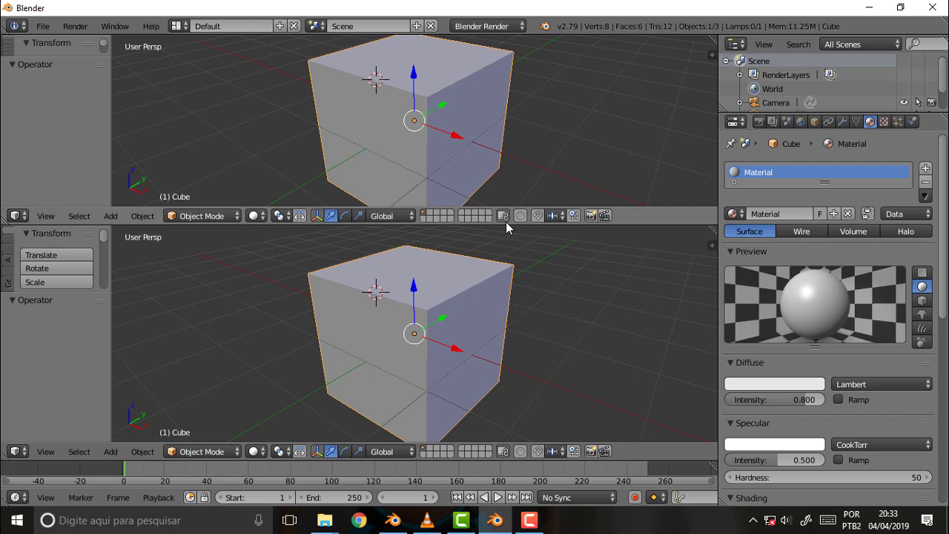
# - Switch the cube to Vertex Paint with a black brush and paint its centre
pyautogui.click(202, 451)
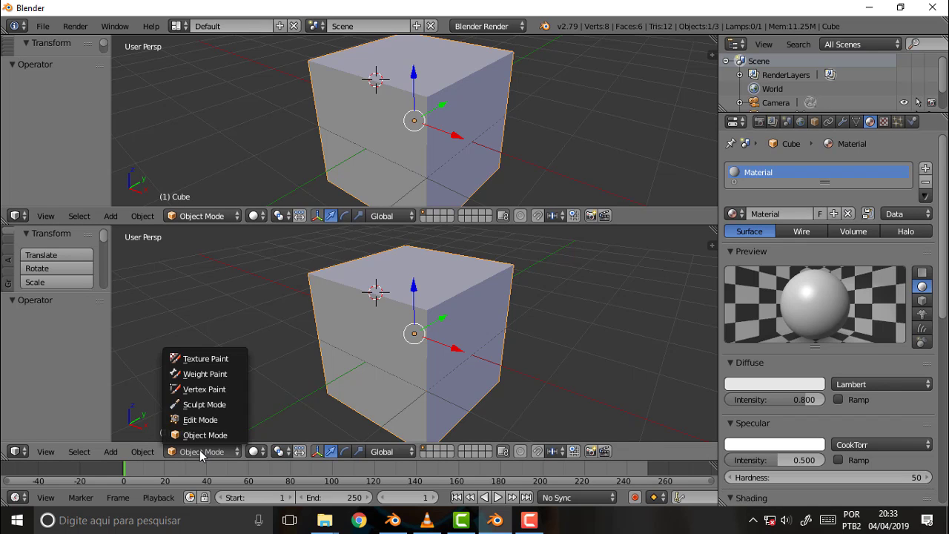
pyautogui.click(204, 388)
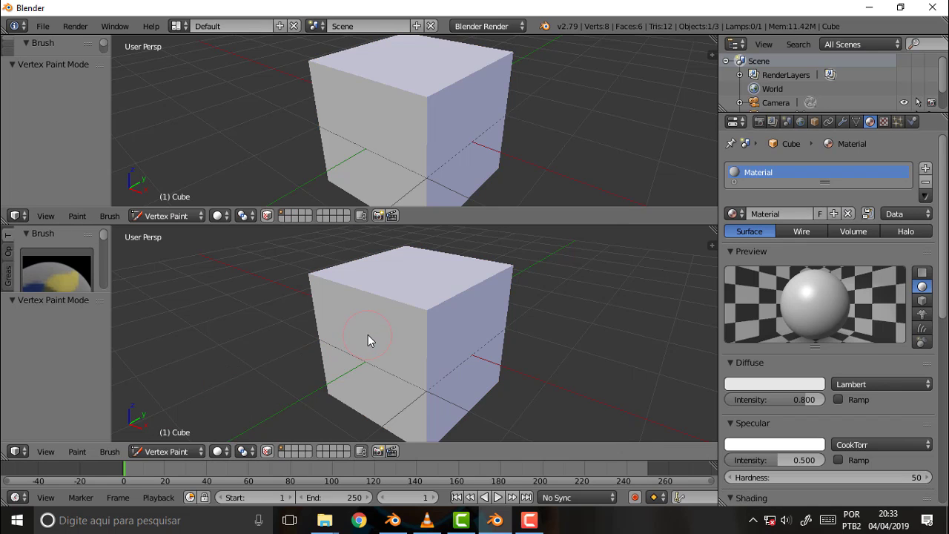
pyautogui.moveTo(61, 291); pyautogui.dragTo(63, 327)
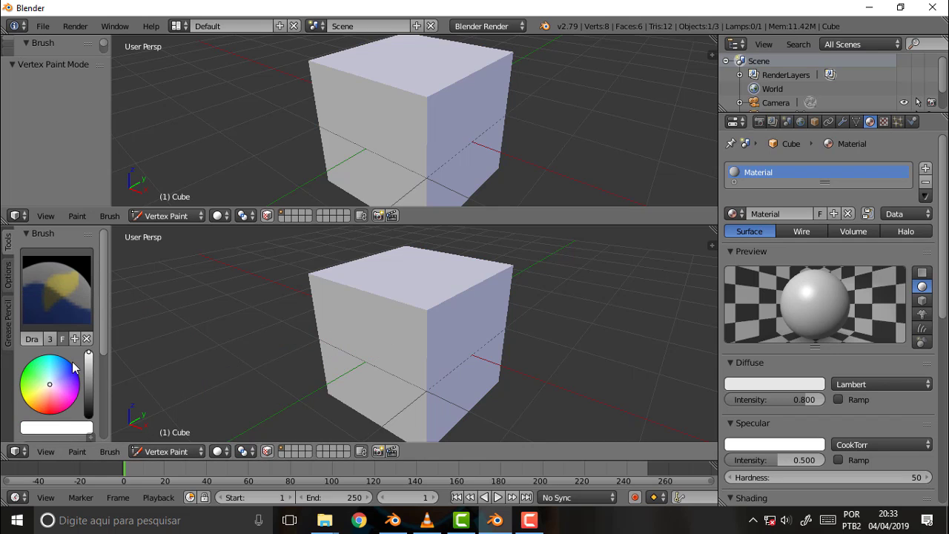
pyautogui.moveTo(88, 357); pyautogui.dragTo(88, 416)
pyautogui.moveTo(435, 292)
pyautogui.mouseDown()
pyautogui.moveTo(423, 319)
pyautogui.moveTo(419, 311)
pyautogui.mouseUp()
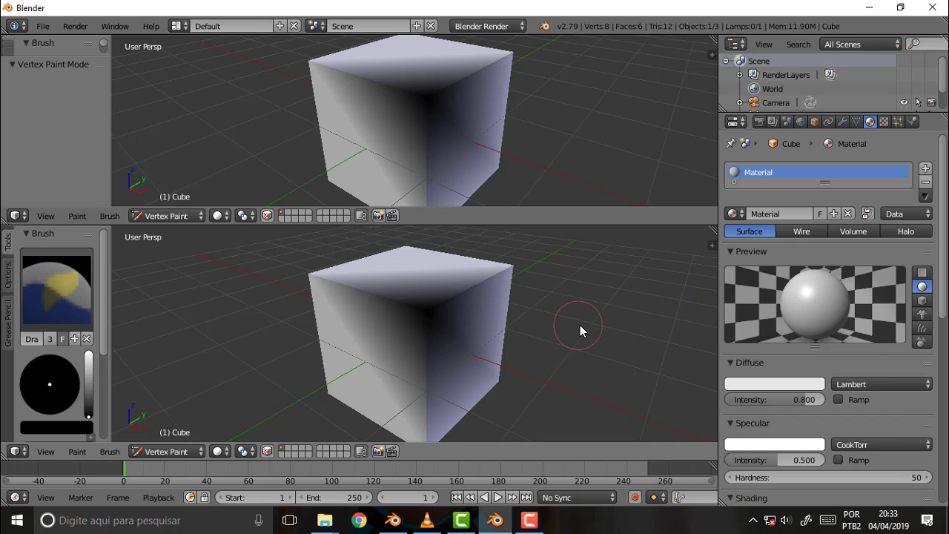
# - Orbit both views to new angles and bring up the upper area's editor type list
pyautogui.moveTo(580, 325)
pyautogui.mouseDown(button='middle')
pyautogui.moveTo(515, 338)
pyautogui.moveTo(459, 319)
pyautogui.moveTo(326, 317)
pyautogui.moveTo(584, 311)
pyautogui.moveTo(561, 324)
pyautogui.mouseUp(button='middle')
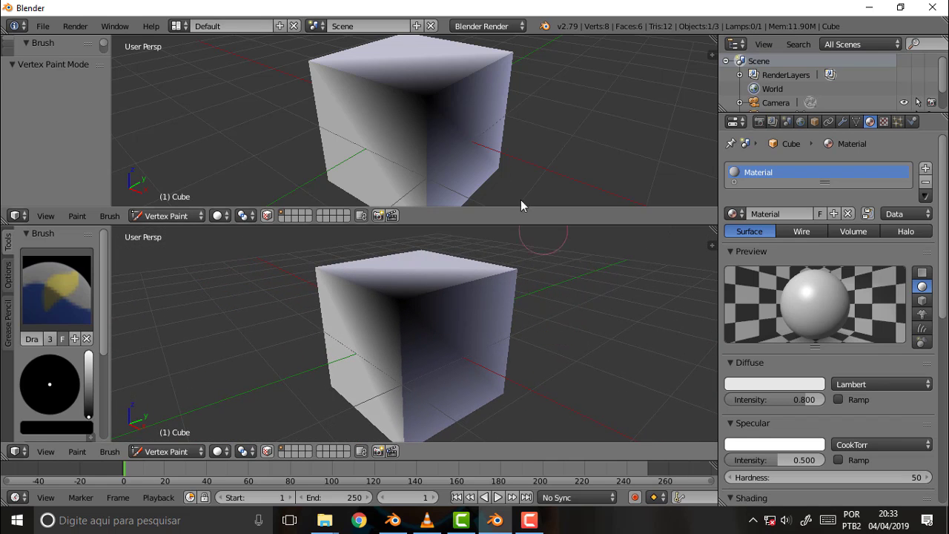
pyautogui.moveTo(502, 143); pyautogui.dragTo(525, 152, button='middle')
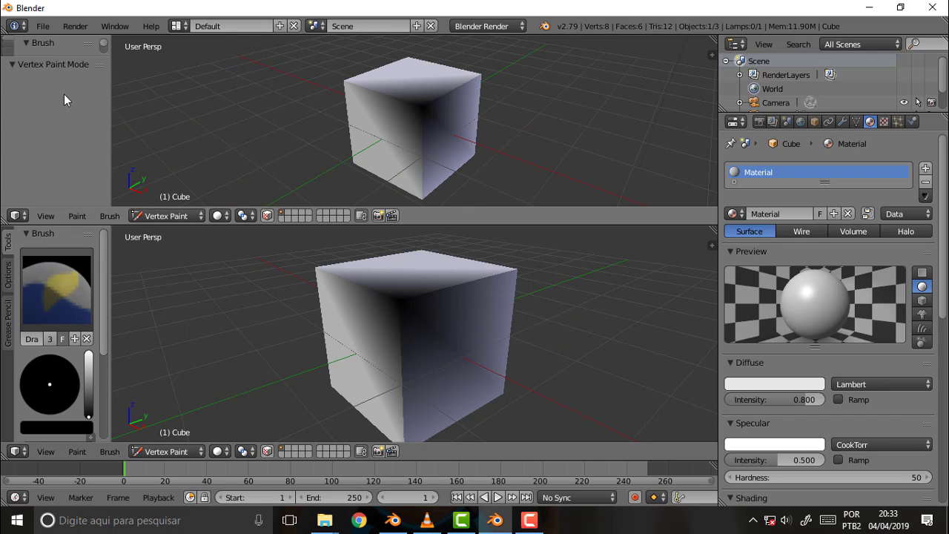
pyautogui.click(14, 216)
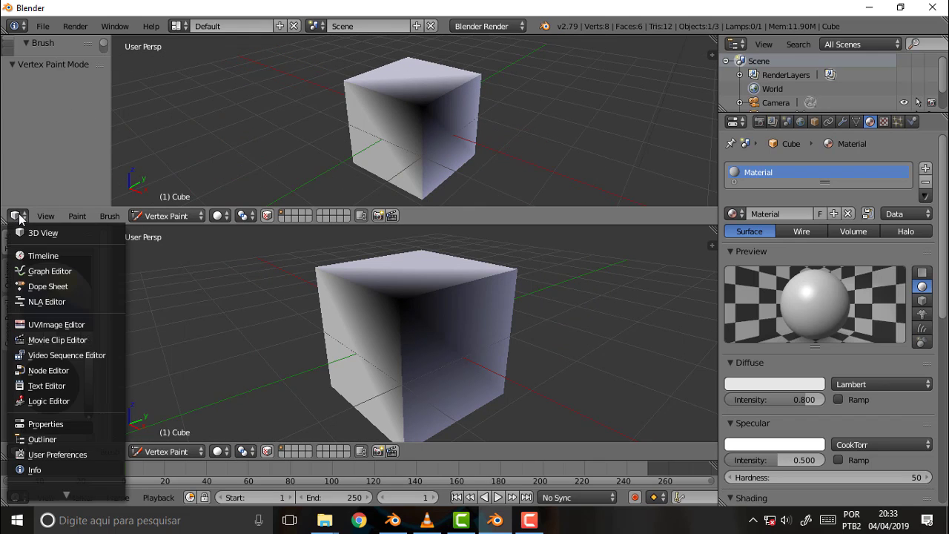
# - Make the upper area a node editor with Use Nodes enabled, and switch rendering to Cycles
pyautogui.click(46, 371)
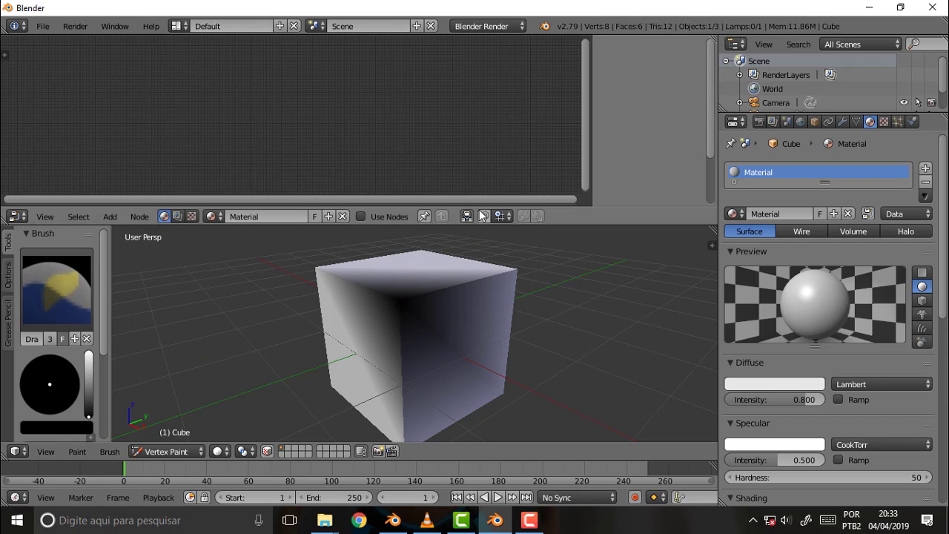
pyautogui.click(364, 216)
pyautogui.scroll(2, 374, 112)
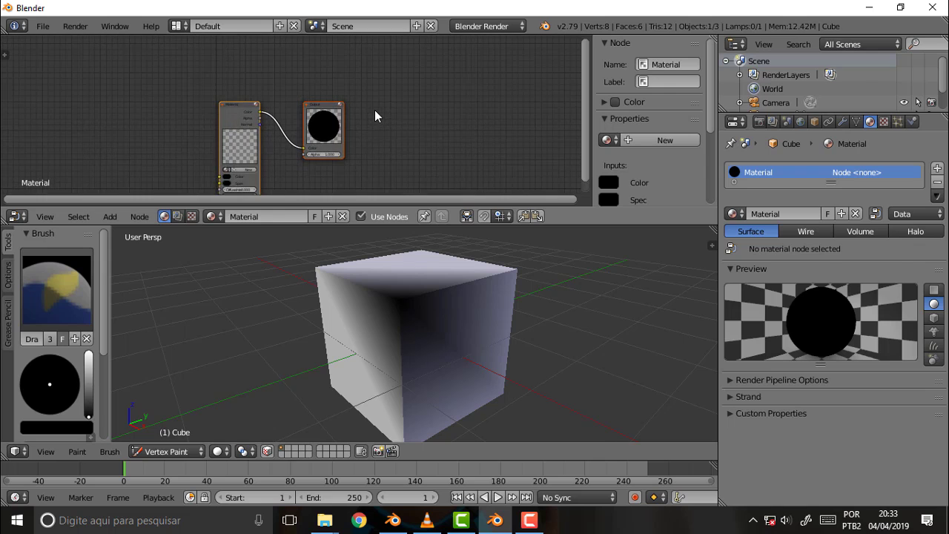
pyautogui.scroll(1, 392, 106)
pyautogui.moveTo(392, 106); pyautogui.dragTo(452, 87, button='middle')
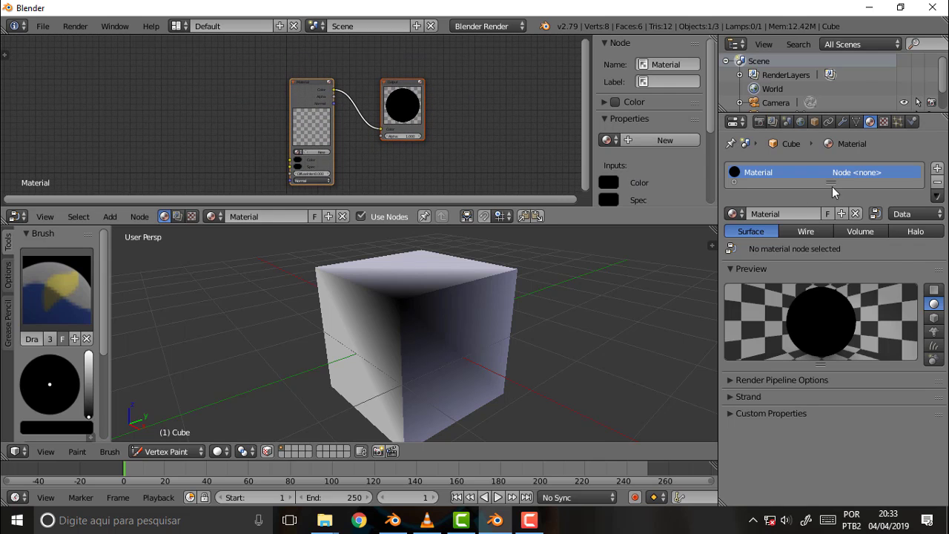
pyautogui.click(478, 26)
pyautogui.click(489, 74)
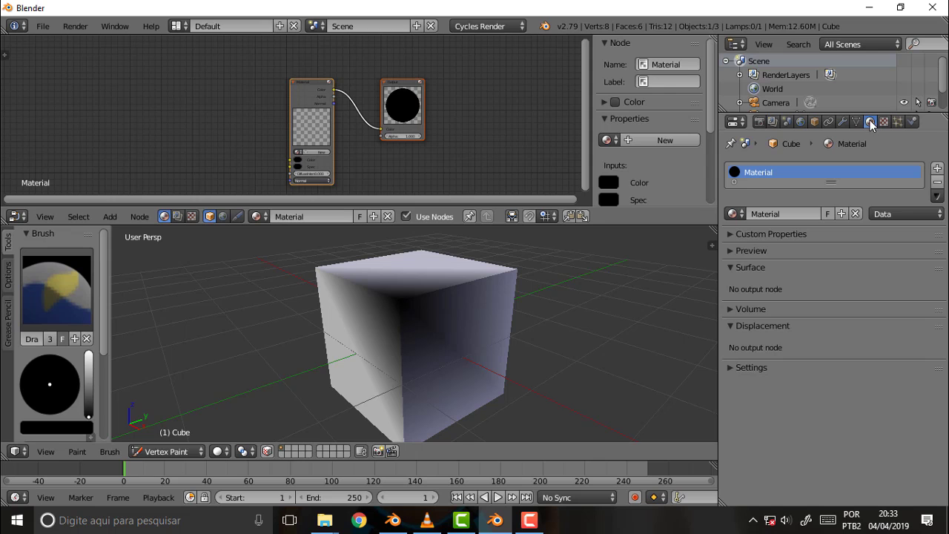
# - Replace the old material slot with a new Material.001 using a Diffuse BSDF
pyautogui.click(937, 169)
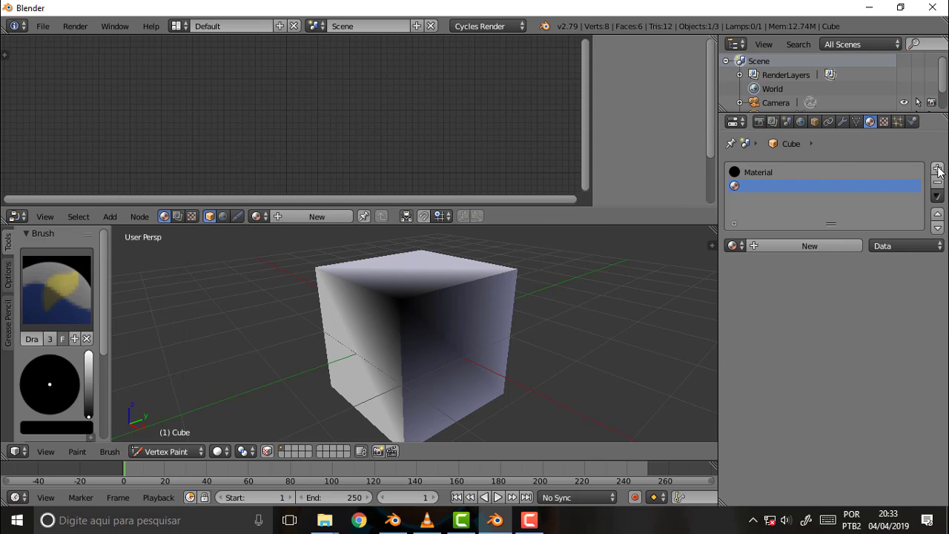
pyautogui.click(764, 175)
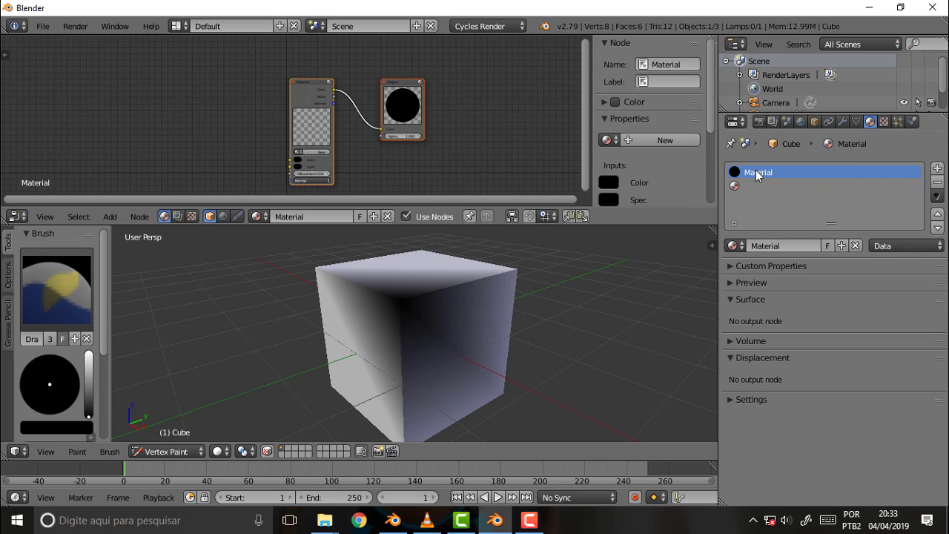
pyautogui.click(937, 182)
pyautogui.click(732, 213)
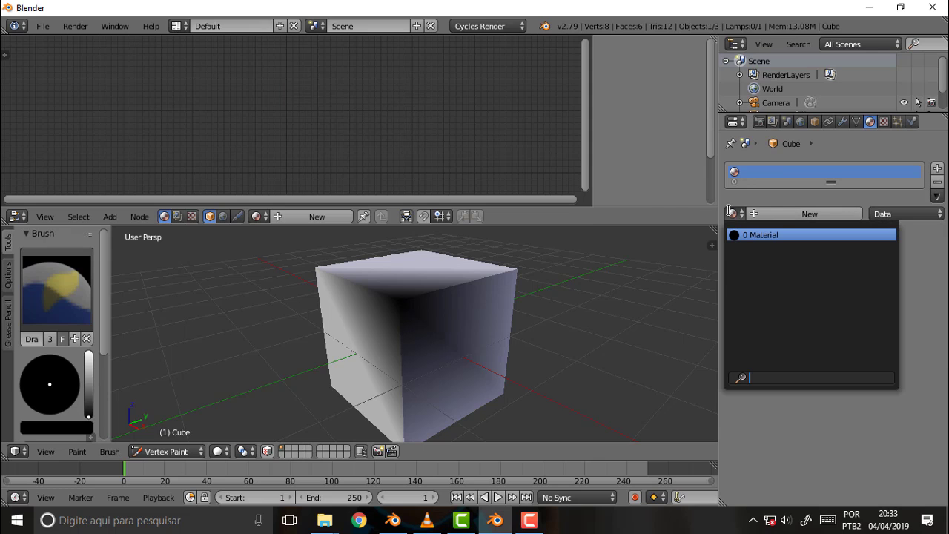
pyautogui.click(789, 215)
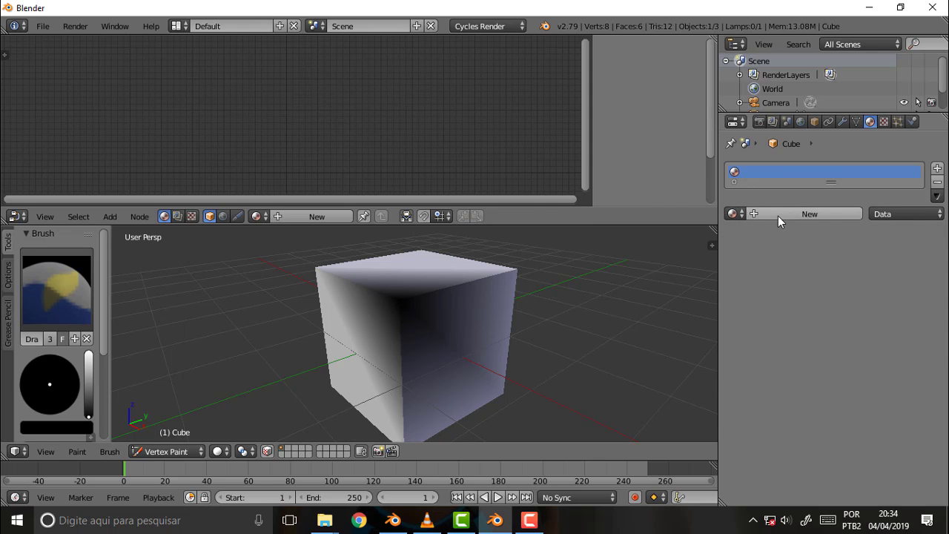
pyautogui.click(778, 215)
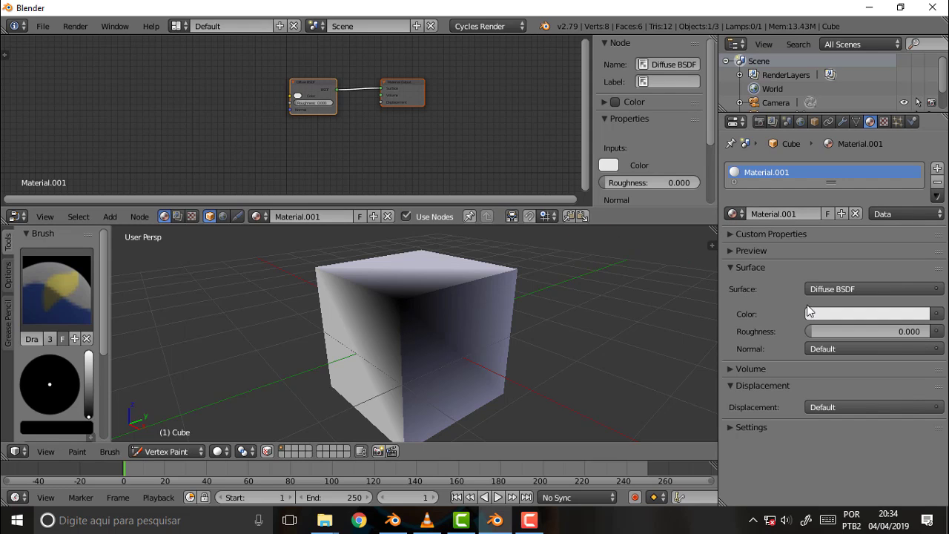
# - Zoom on the nodes, paint black along the cube's front vertical edge, then bring up the Add node menu
pyautogui.scroll(2, 389, 113)
pyautogui.moveTo(389, 113)
pyautogui.mouseDown(button='middle')
pyautogui.moveTo(399, 138)
pyautogui.moveTo(431, 137)
pyautogui.mouseUp(button='middle')
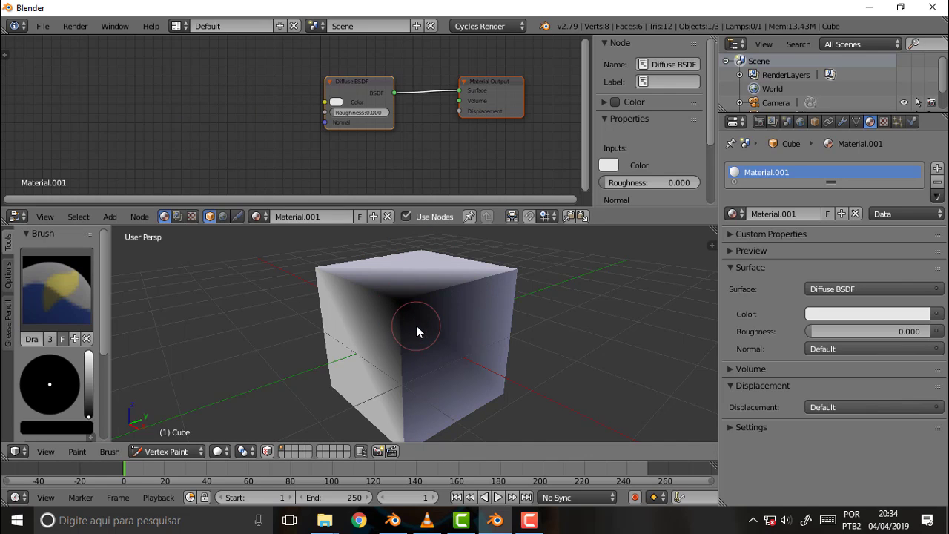
pyautogui.moveTo(416, 326); pyautogui.dragTo(414, 374)
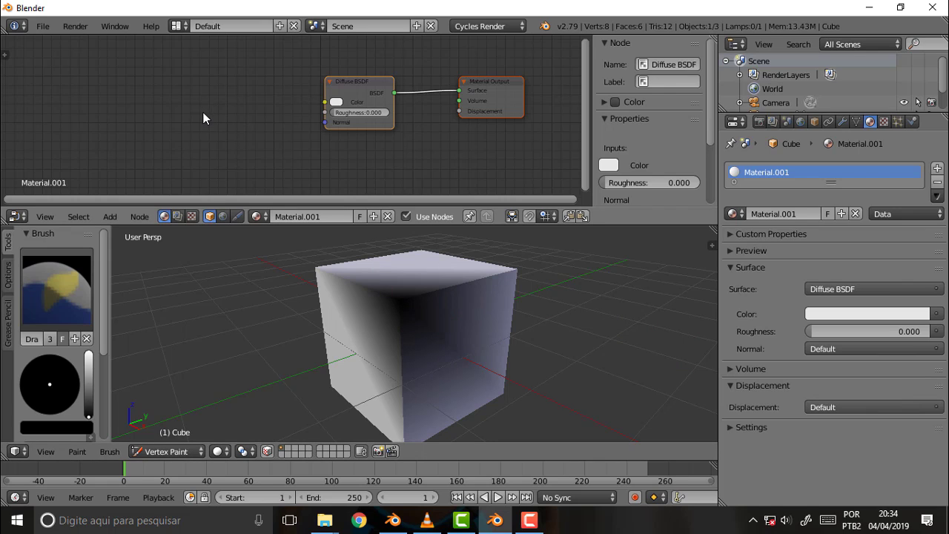
pyautogui.hotkey('shift', 'a')
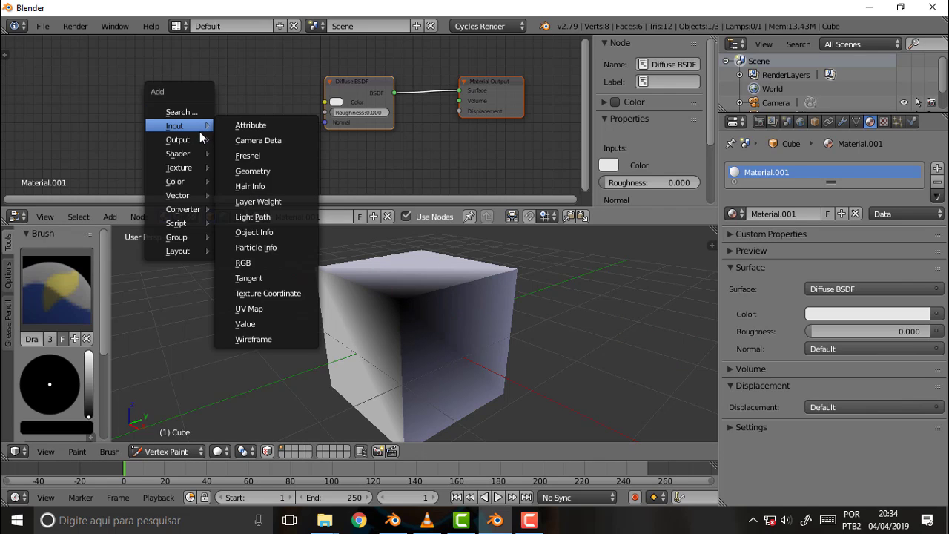
pyautogui.moveTo(177, 181)
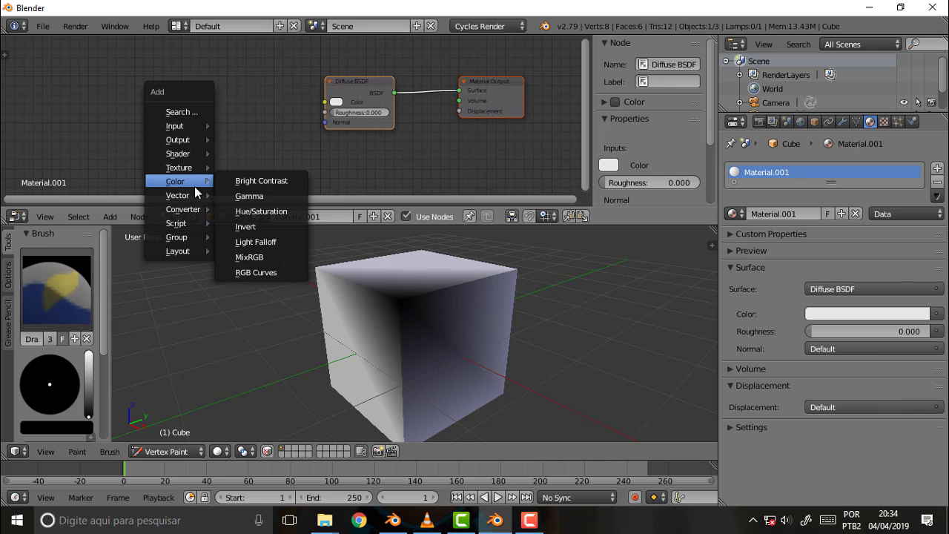
# - Add a MixRGB node with Color1 white and Color2 red feeding the Diffuse BSDF colour
pyautogui.click(267, 256)
pyautogui.click(249, 101)
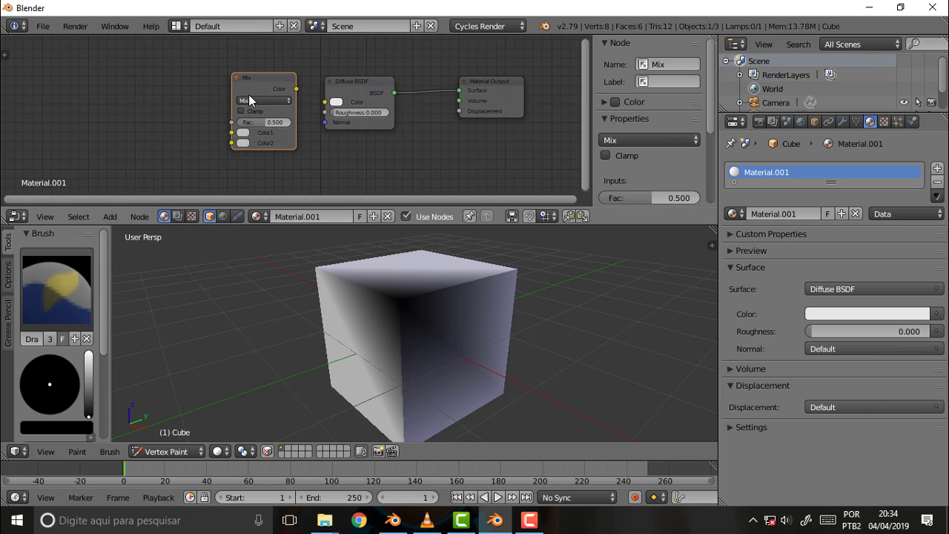
pyautogui.click(243, 143)
pyautogui.click(280, 221)
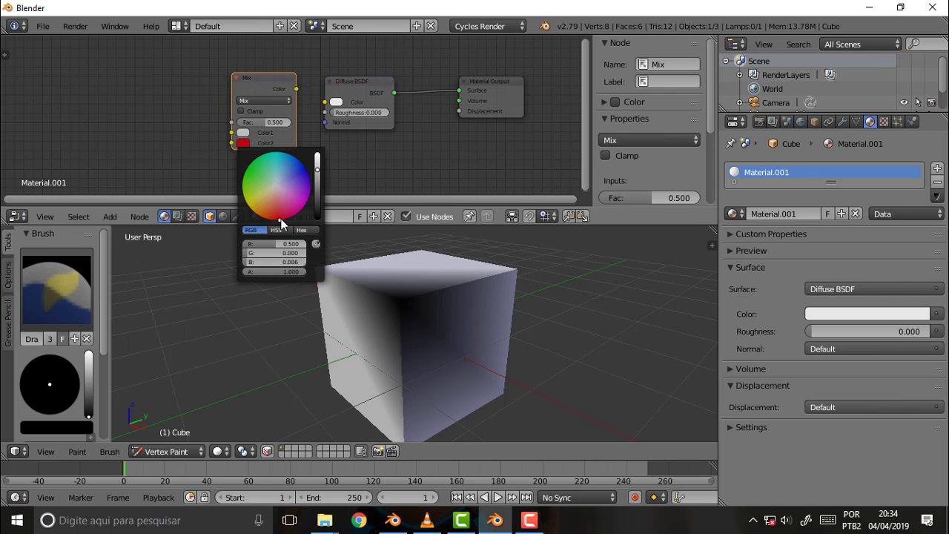
pyautogui.click(244, 133)
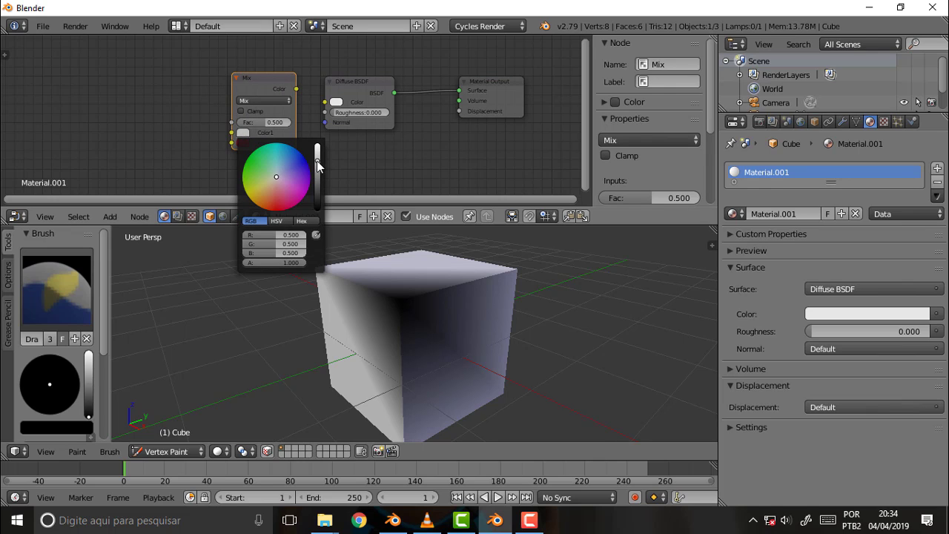
pyautogui.moveTo(317, 165); pyautogui.dragTo(317, 147)
pyautogui.moveTo(267, 81)
pyautogui.mouseDown()
pyautogui.moveTo(243, 71)
pyautogui.moveTo(325, 101)
pyautogui.mouseUp()
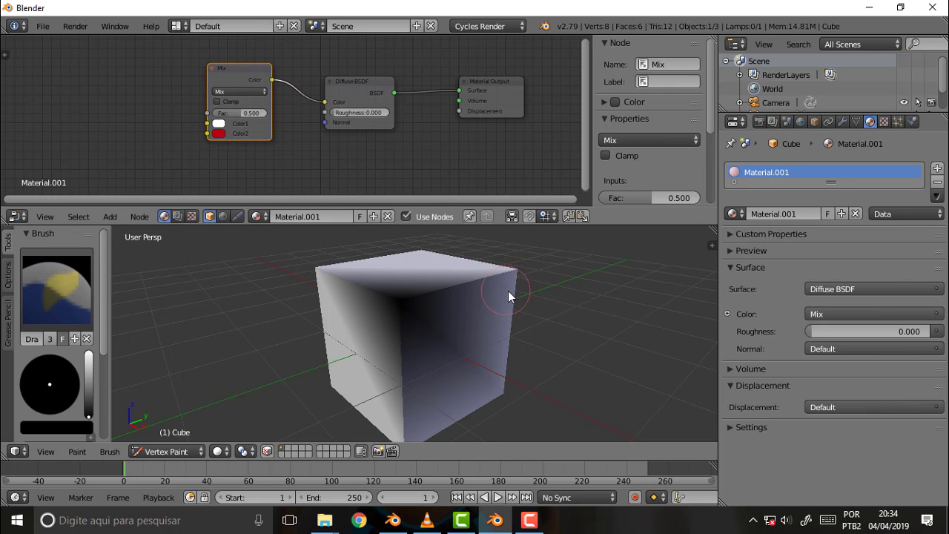
# - Return the cube to Object Mode, orbit higher, and show the render settings
pyautogui.click(171, 452)
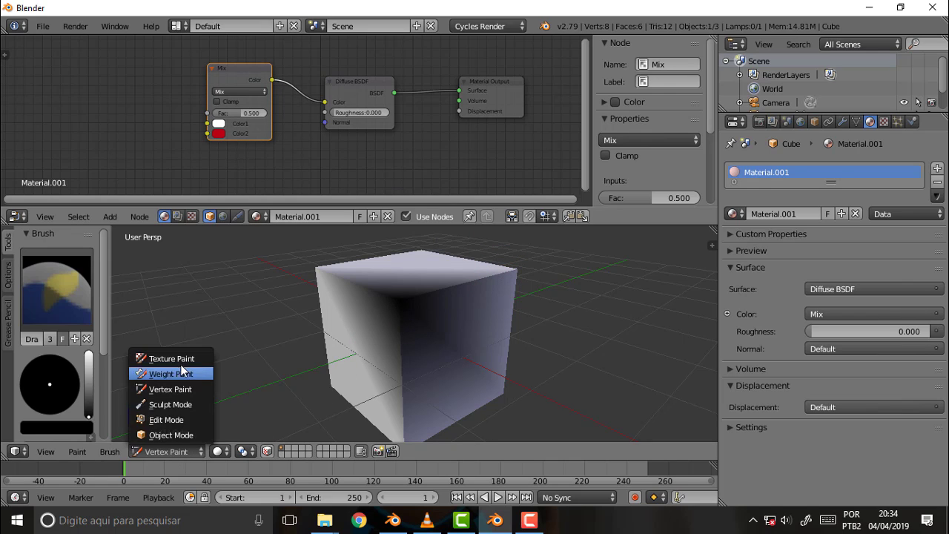
pyautogui.click(185, 435)
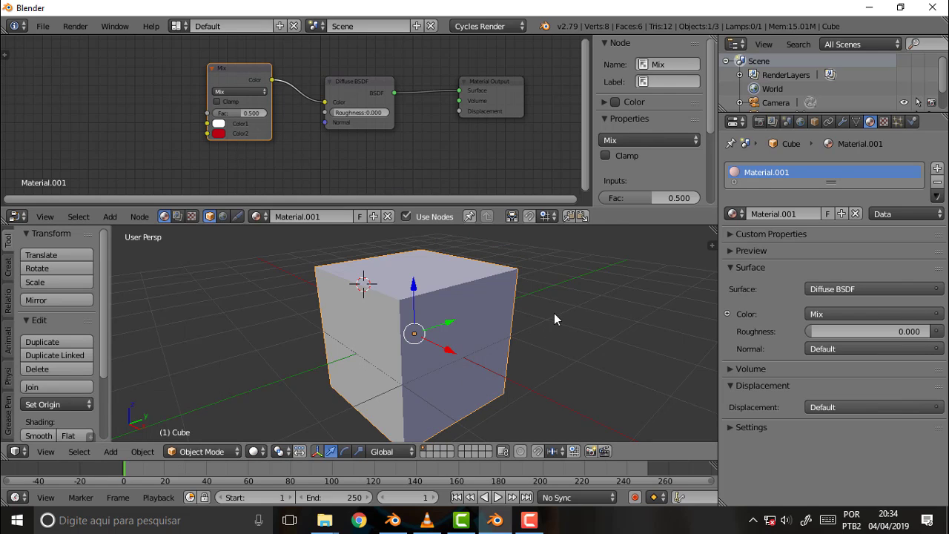
pyautogui.moveTo(558, 289)
pyautogui.mouseDown(button='middle')
pyautogui.moveTo(497, 305)
pyautogui.moveTo(547, 289)
pyautogui.mouseUp(button='middle')
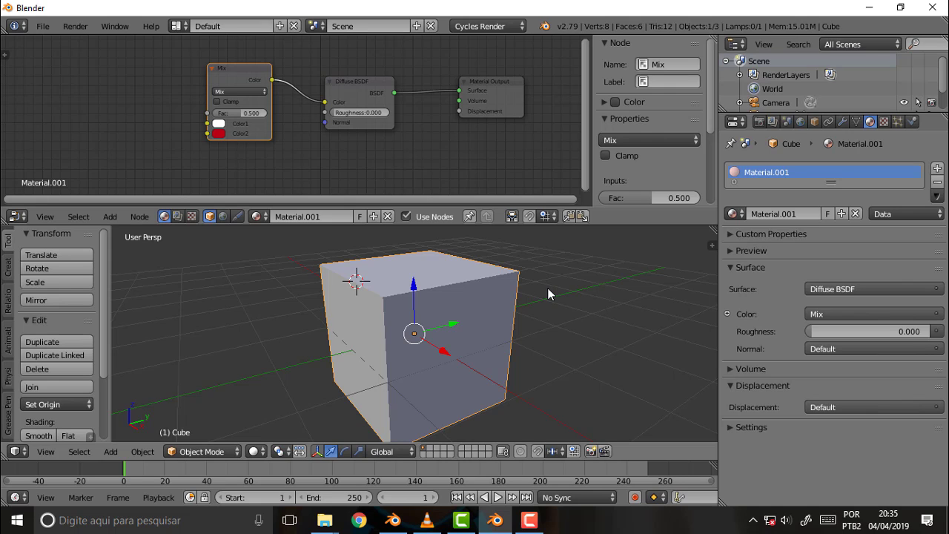
pyautogui.click(758, 122)
# - Render the cube with Cycles and zoom the result showing an evenly dull red cube
pyautogui.click(764, 185)
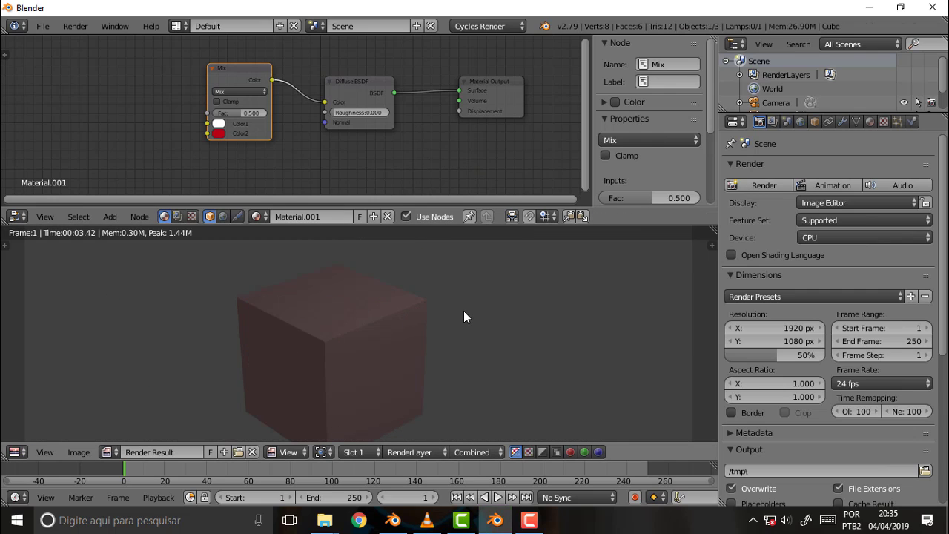
pyautogui.scroll(-4, 395, 249)
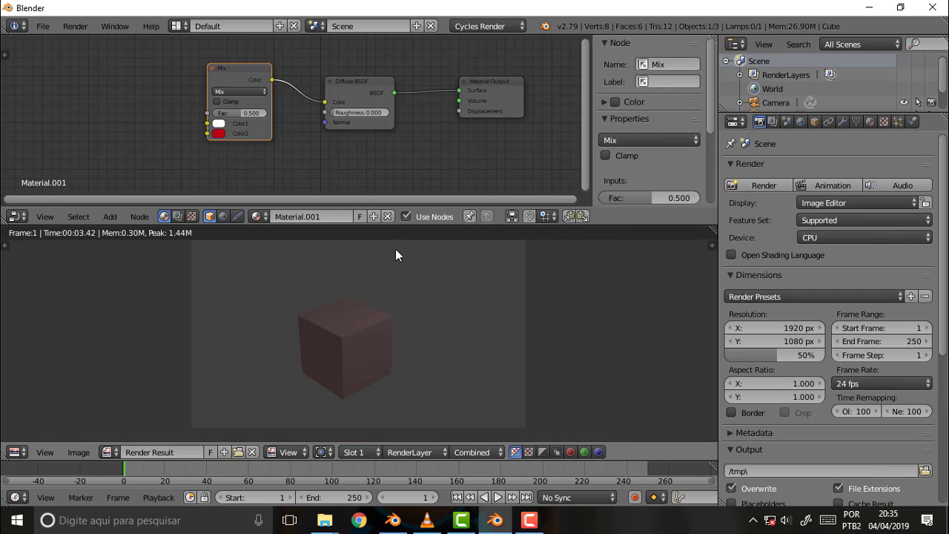
pyautogui.scroll(2, 395, 250)
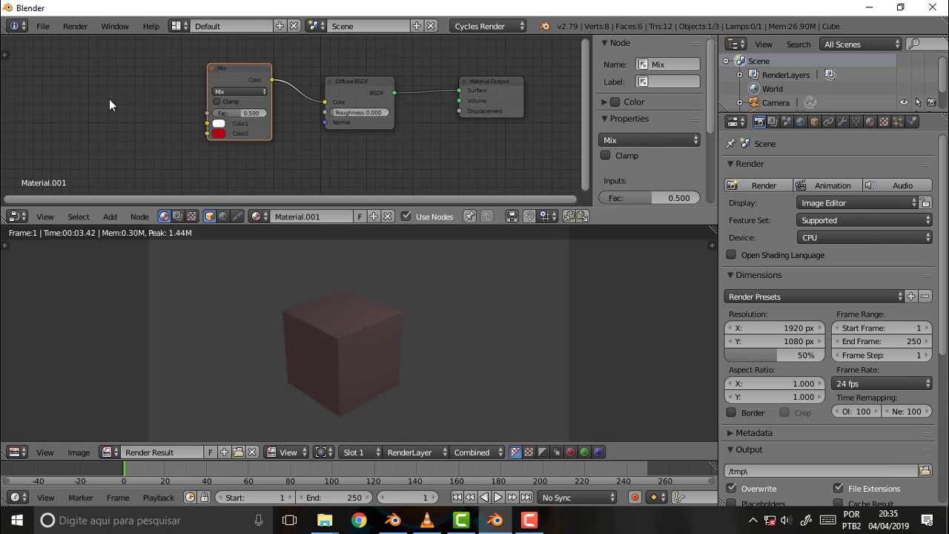
# - Add an Attribute node and link its Color output into the Mix node's Fac
pyautogui.hotkey('shift', 'a')
pyautogui.moveTo(84, 67)
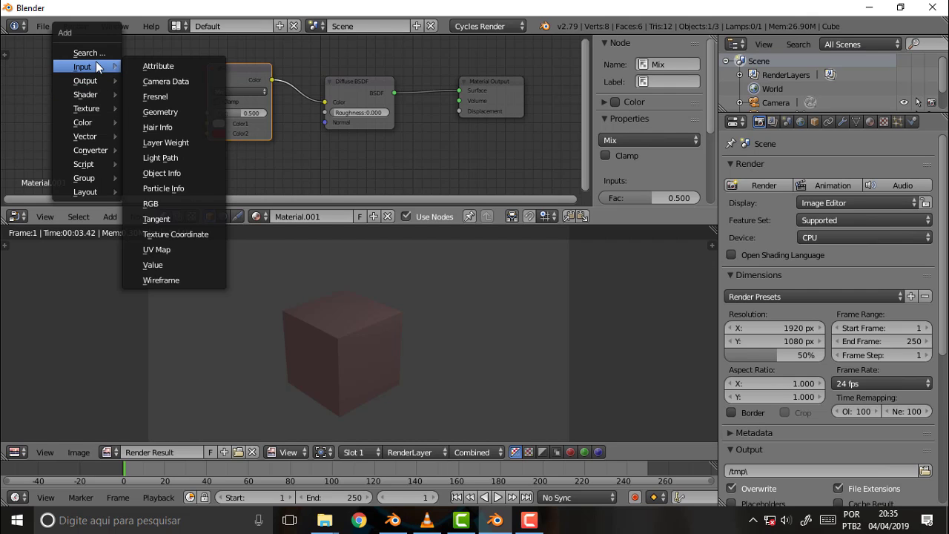
pyautogui.click(168, 63)
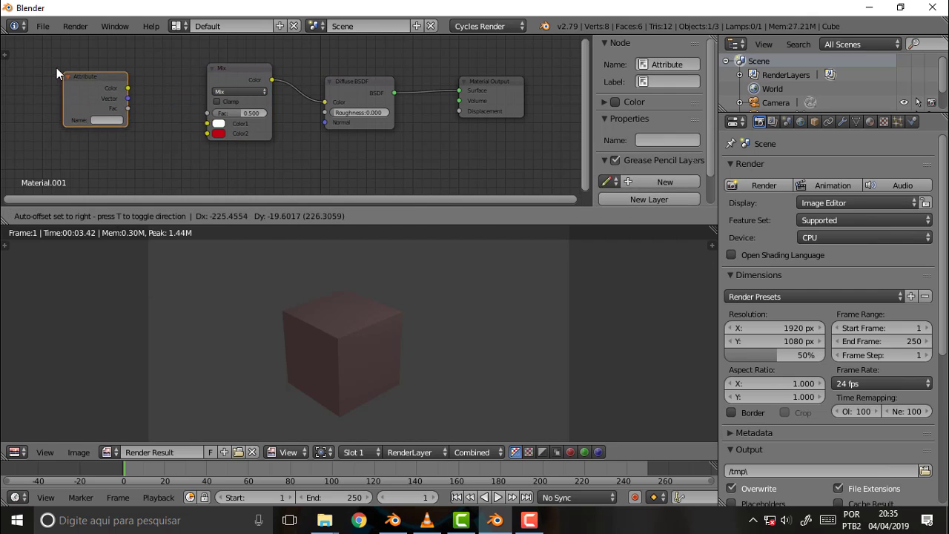
pyautogui.click(52, 62)
pyautogui.moveTo(117, 77)
pyautogui.mouseDown()
pyautogui.moveTo(207, 127)
pyautogui.moveTo(206, 113)
pyautogui.mouseUp()
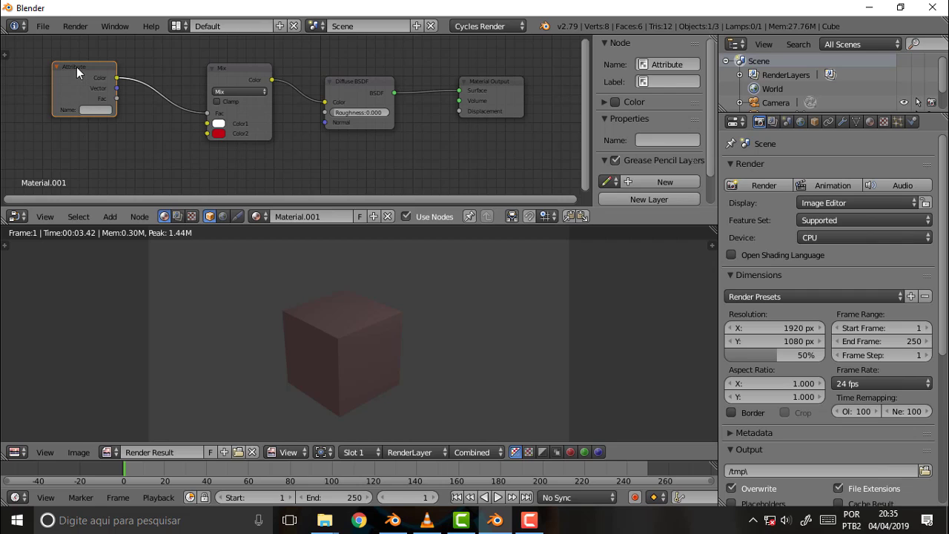
# - Space the Attribute, Mix and Diffuse BSDF nodes apart, then reopen the Add node menu
pyautogui.moveTo(76, 67); pyautogui.dragTo(45, 70)
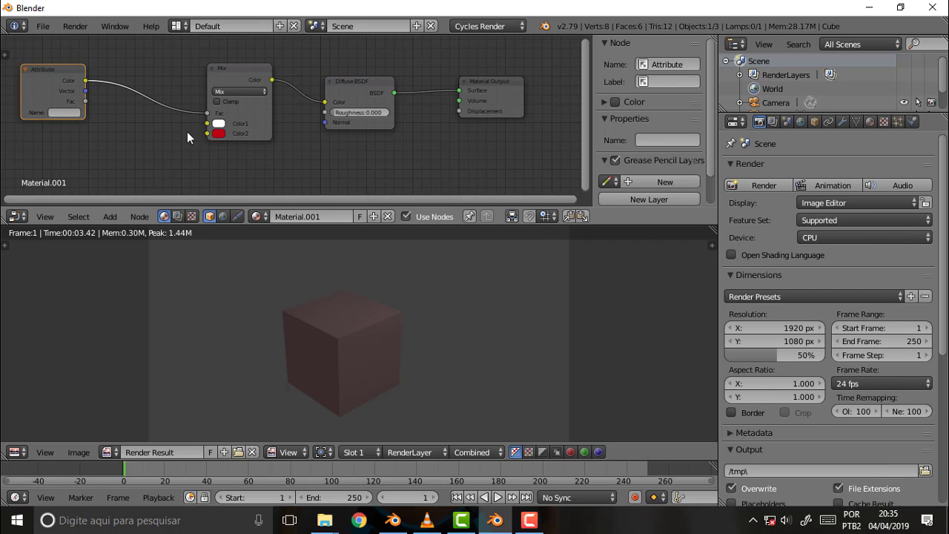
pyautogui.moveTo(349, 77); pyautogui.dragTo(385, 77)
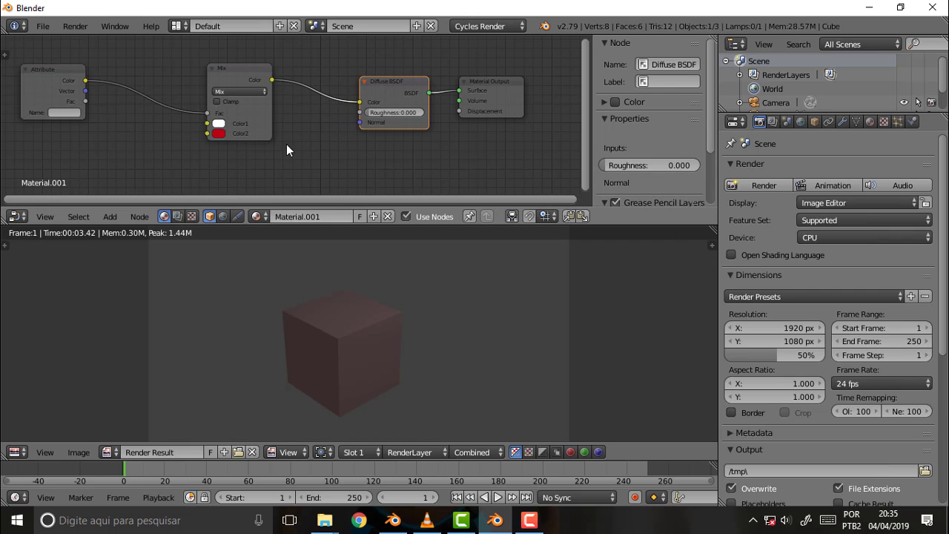
pyautogui.moveTo(240, 67); pyautogui.dragTo(288, 67)
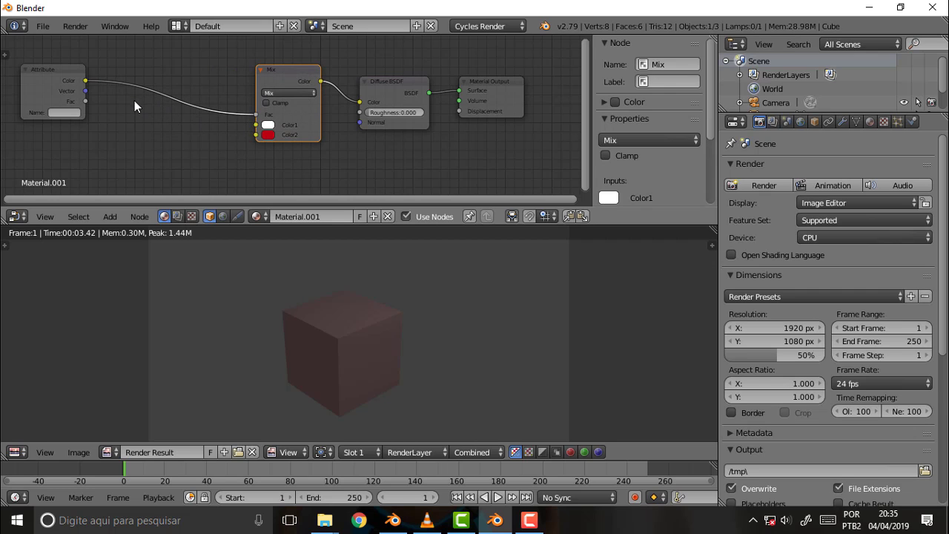
pyautogui.hotkey('shift', 'a')
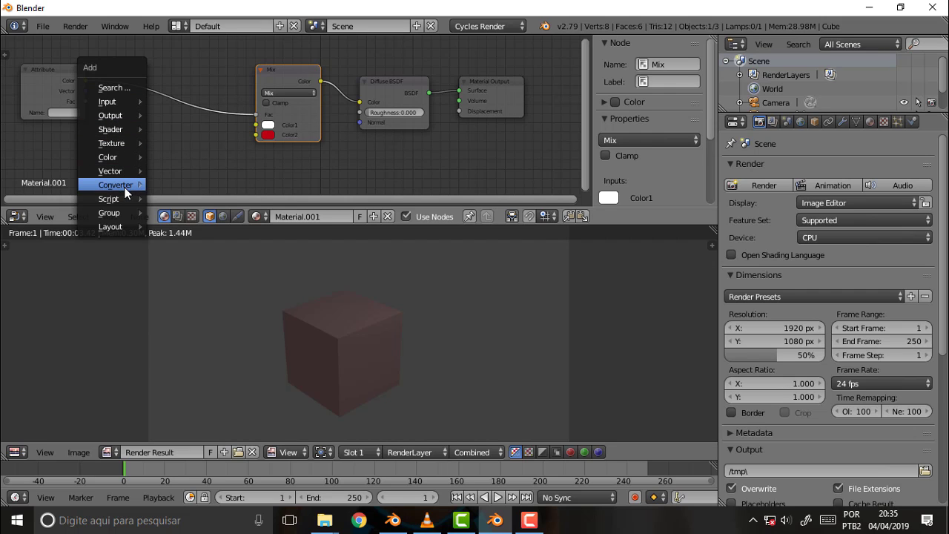
# - Insert a ColorRamp between the Attribute and Mix nodes and shift its black and white stops
pyautogui.moveTo(116, 185)
pyautogui.click(198, 197)
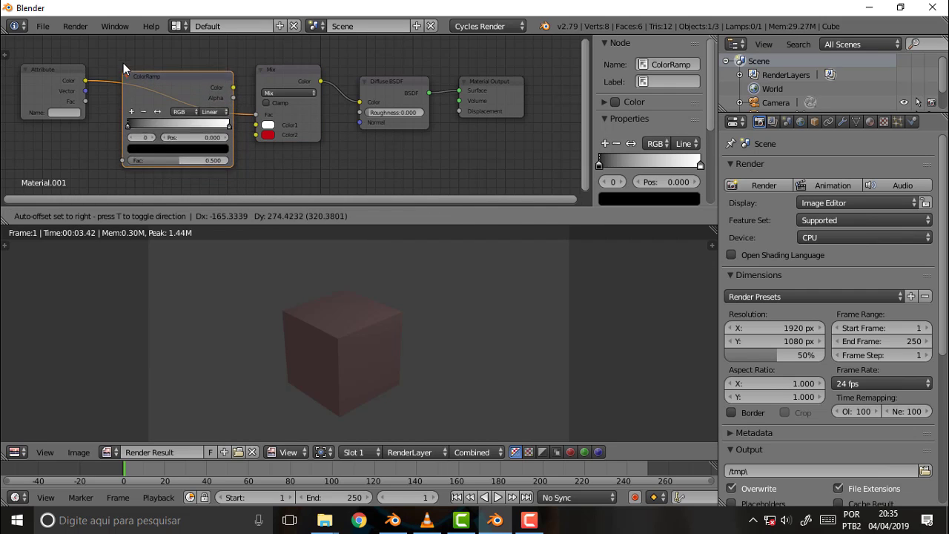
pyautogui.click(123, 63)
pyautogui.moveTo(133, 115); pyautogui.dragTo(176, 113)
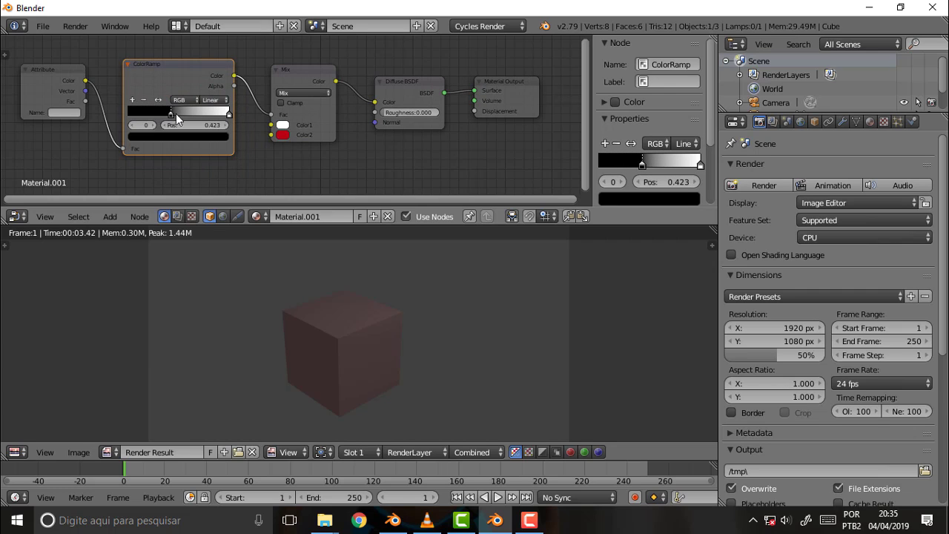
pyautogui.press('g')
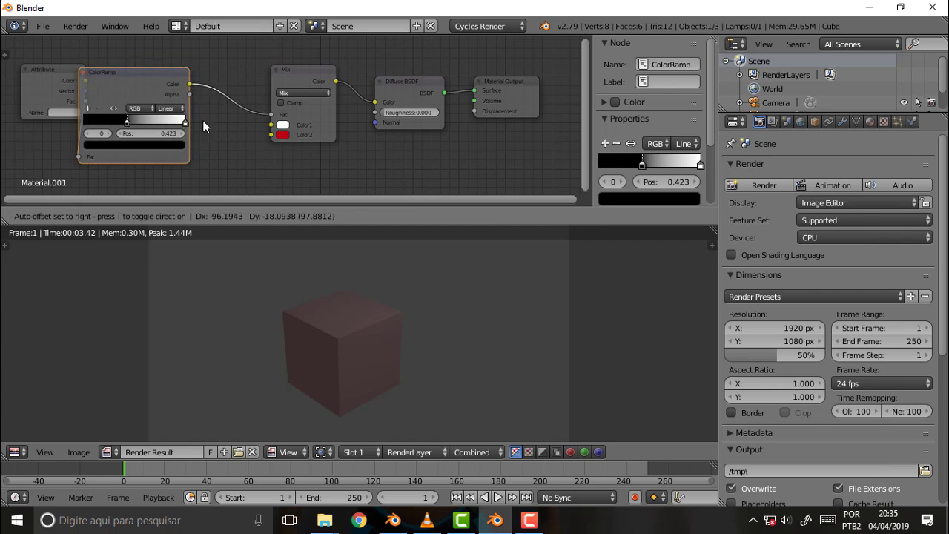
pyautogui.click(222, 119)
pyautogui.rightClick(221, 120)
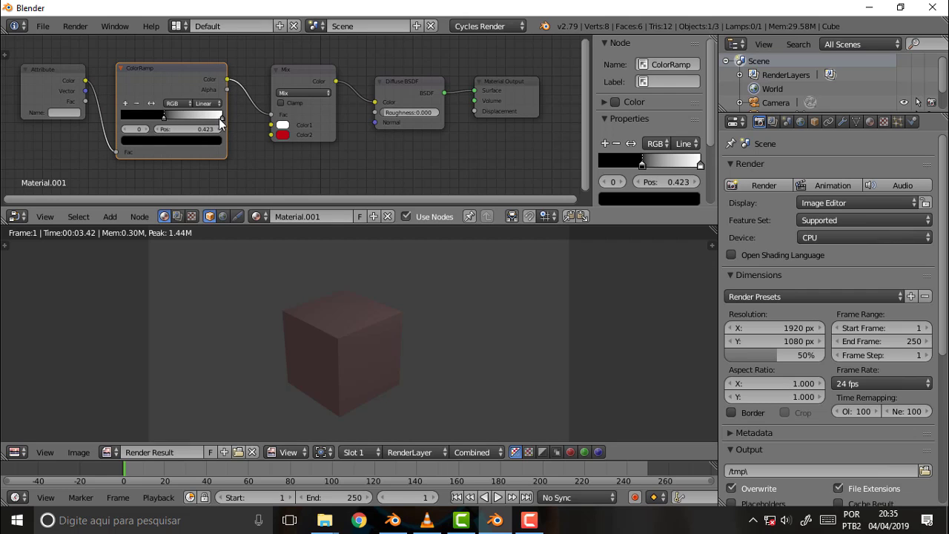
pyautogui.moveTo(220, 117); pyautogui.dragTo(174, 119)
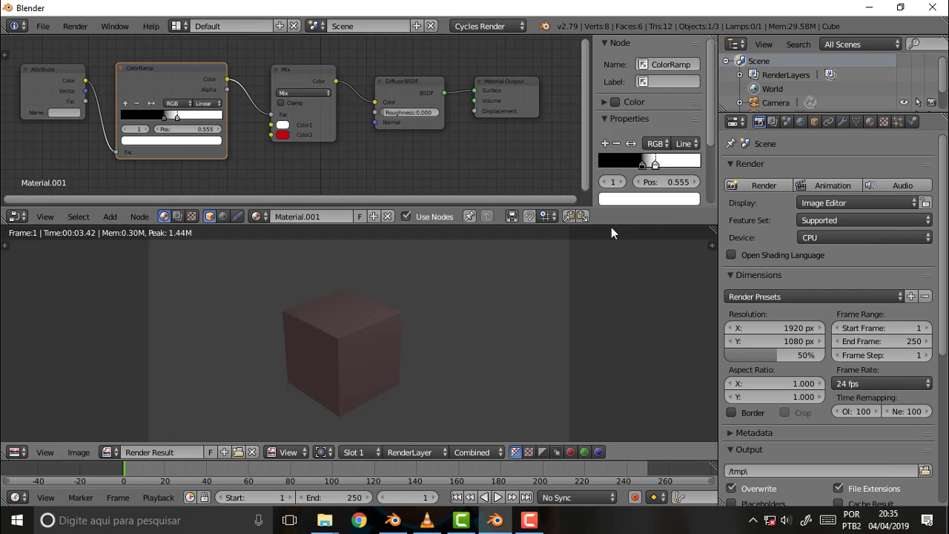
# - Test-render while tuning the ramp stops to black at 0.800 and white at 0.500
pyautogui.click(763, 184)
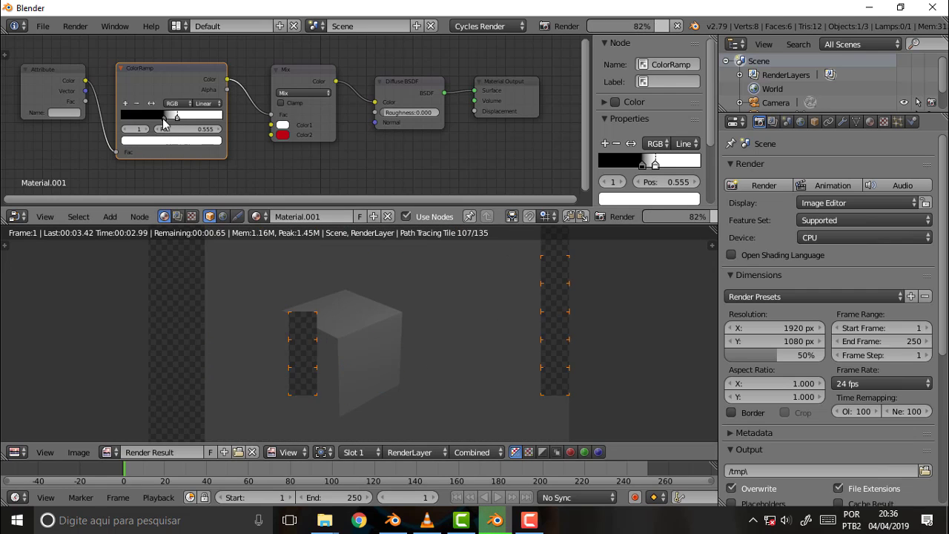
pyautogui.moveTo(158, 118)
pyautogui.mouseDown()
pyautogui.moveTo(135, 119)
pyautogui.moveTo(146, 119)
pyautogui.mouseUp()
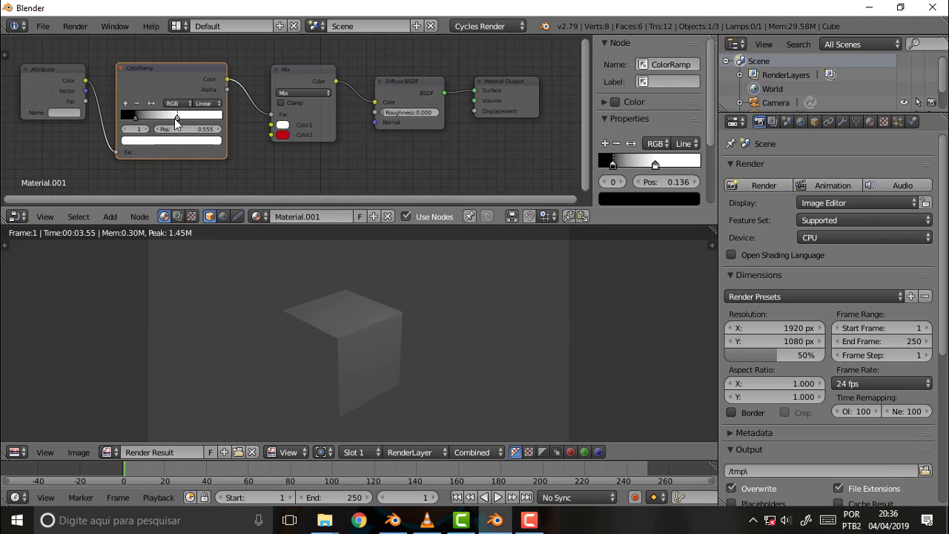
pyautogui.press('F12')
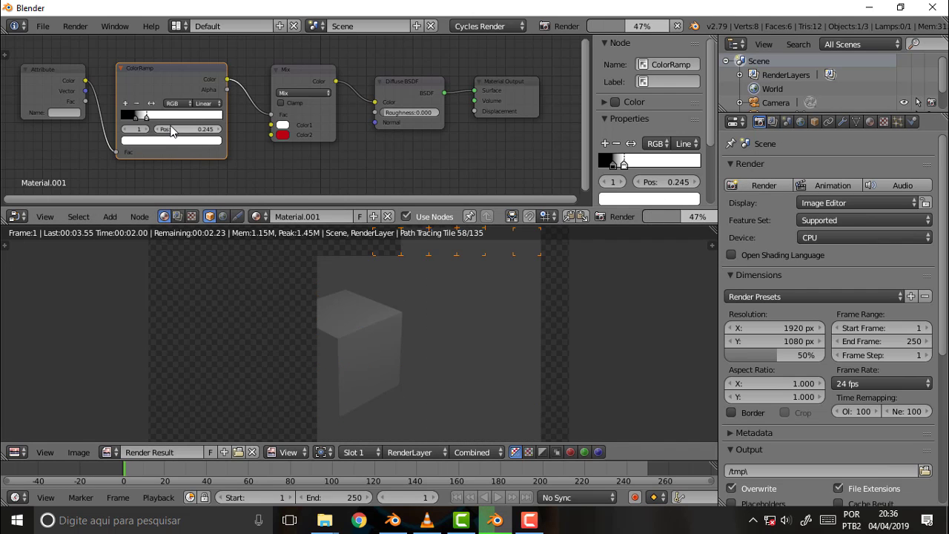
pyautogui.moveTo(147, 119)
pyautogui.mouseDown()
pyautogui.moveTo(158, 122)
pyautogui.moveTo(137, 122)
pyautogui.moveTo(212, 121)
pyautogui.mouseUp()
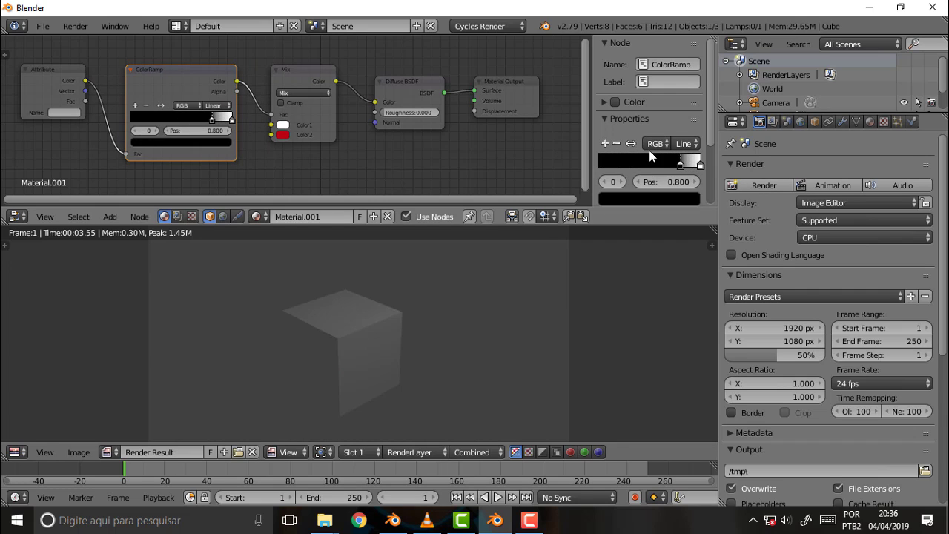
pyautogui.click(760, 184)
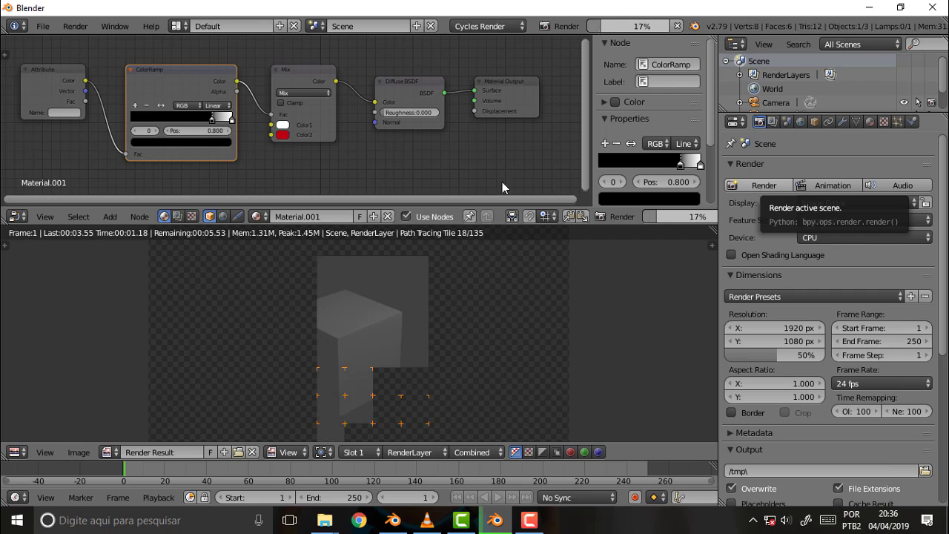
pyautogui.moveTo(232, 119); pyautogui.dragTo(181, 119)
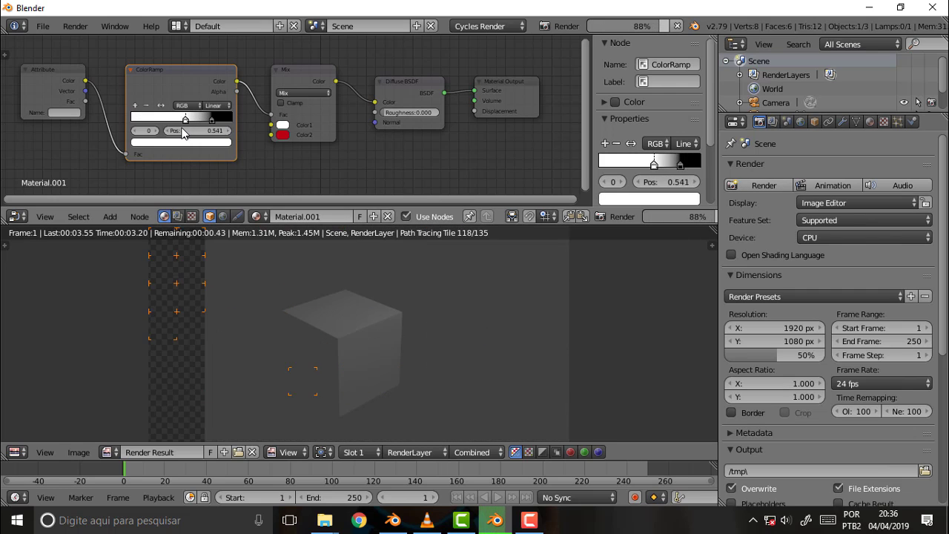
pyautogui.click(770, 184)
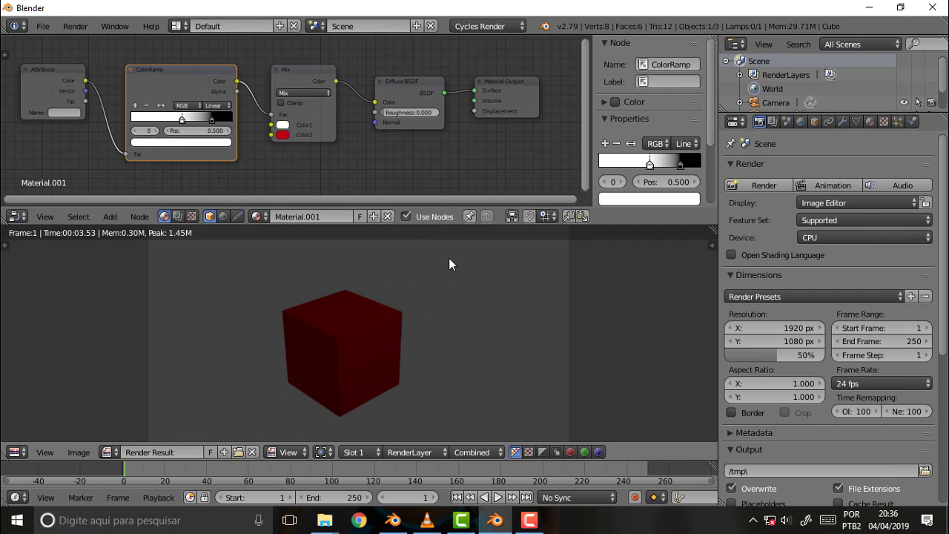
# - Push the black stop to the right end, white to 0.895, settle on the 0.959 stop, and re-render
pyautogui.moveTo(211, 118); pyautogui.dragTo(287, 127)
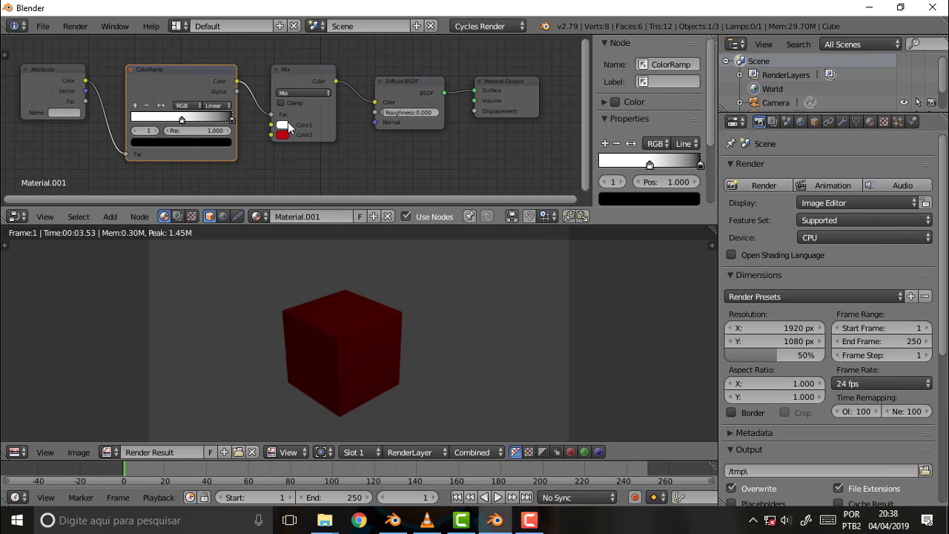
pyautogui.moveTo(182, 120); pyautogui.dragTo(222, 120)
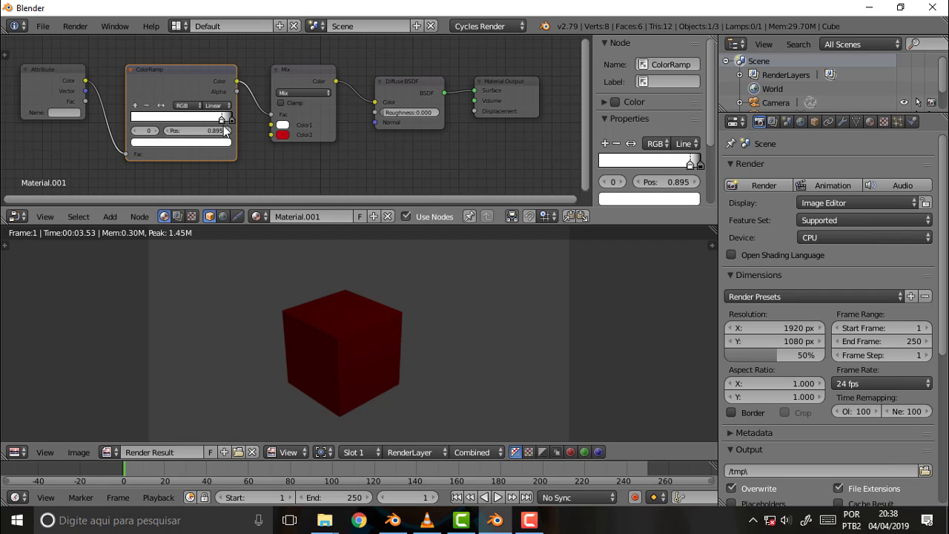
pyautogui.click(756, 185)
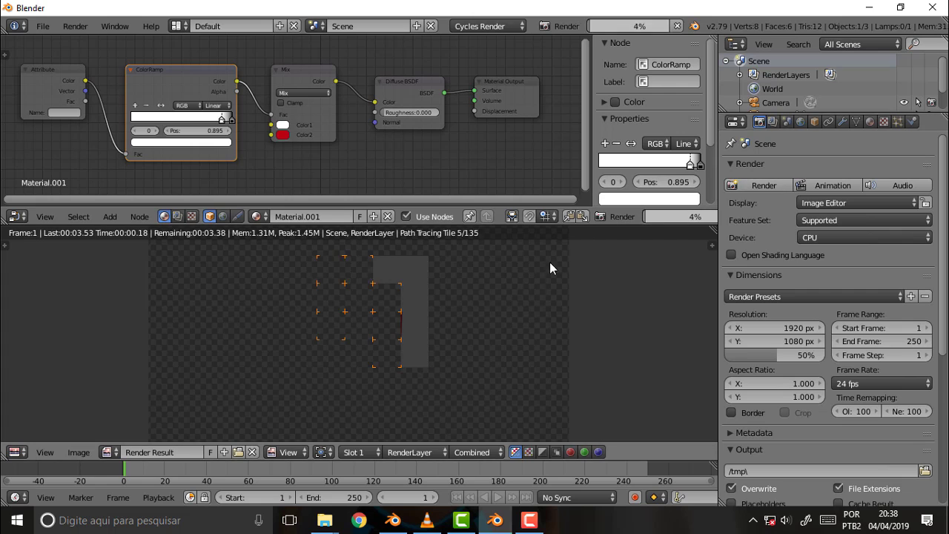
pyautogui.hotkey('ctrl', 'z')
pyautogui.click(227, 119)
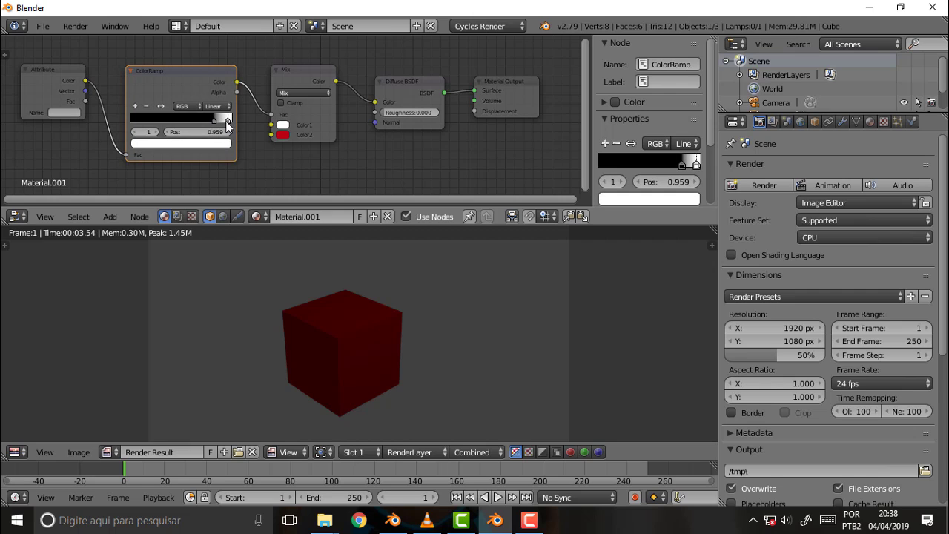
pyautogui.click(763, 185)
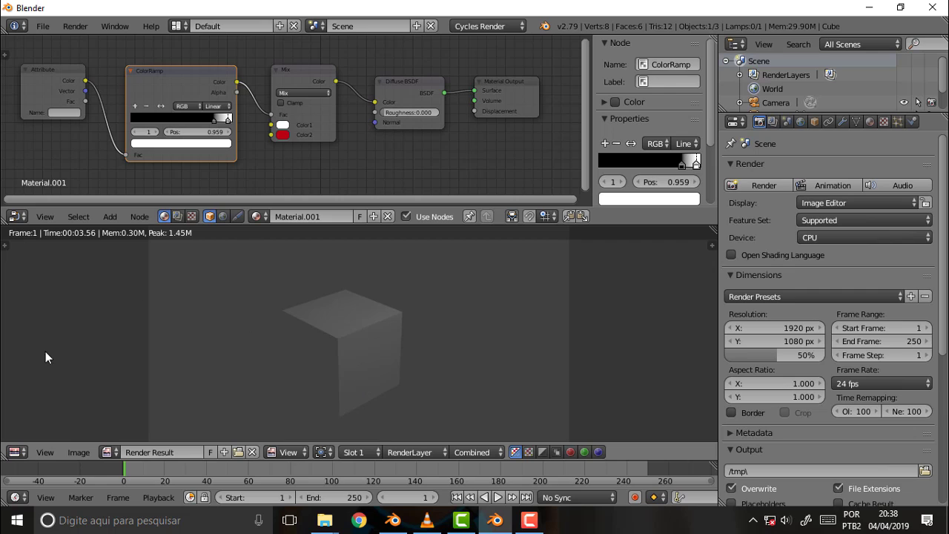
# - Turn the lower area back into a 3D view of the cube
pyautogui.click(16, 452)
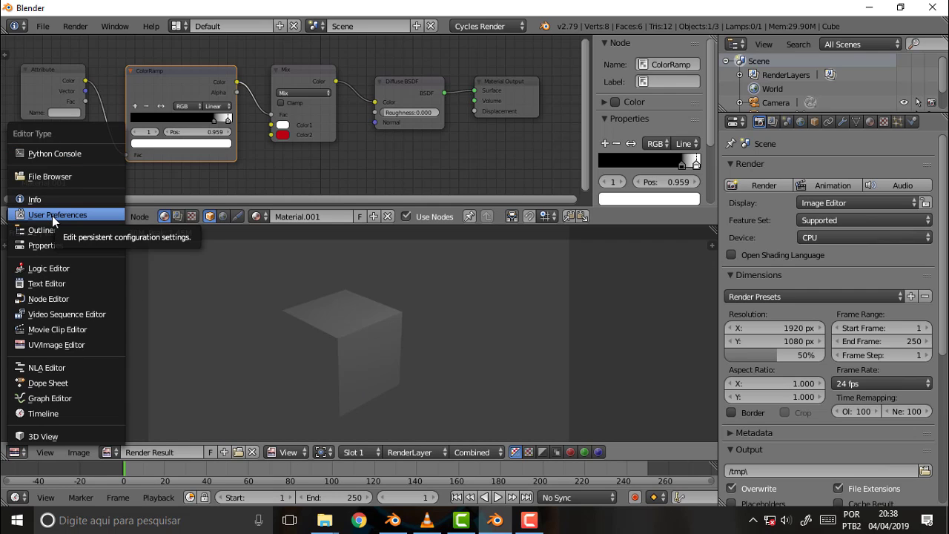
pyautogui.click(18, 453)
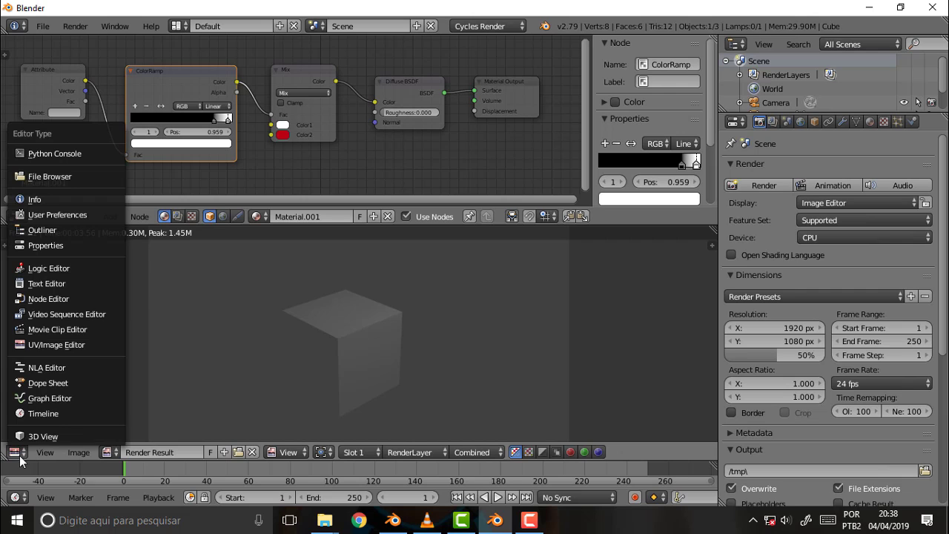
pyautogui.click(43, 436)
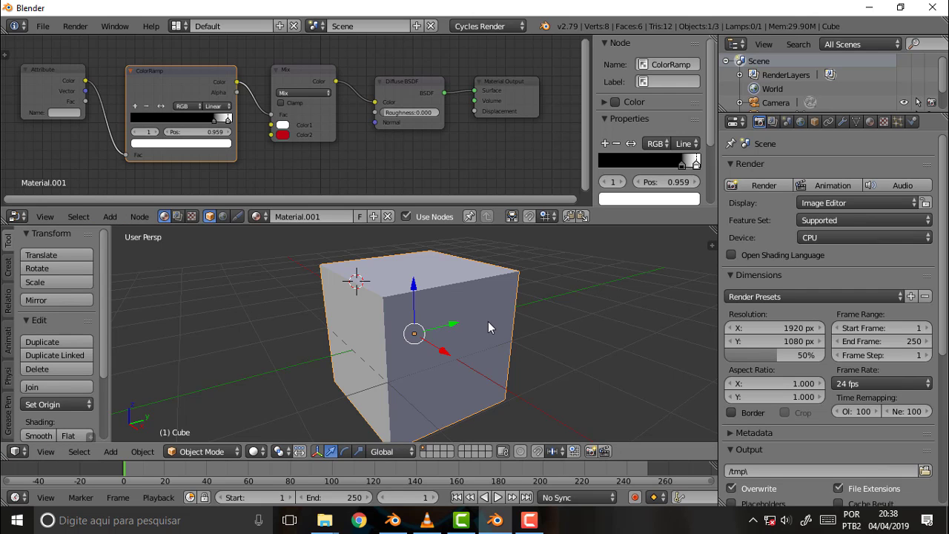
pyautogui.scroll(-2, 487, 327)
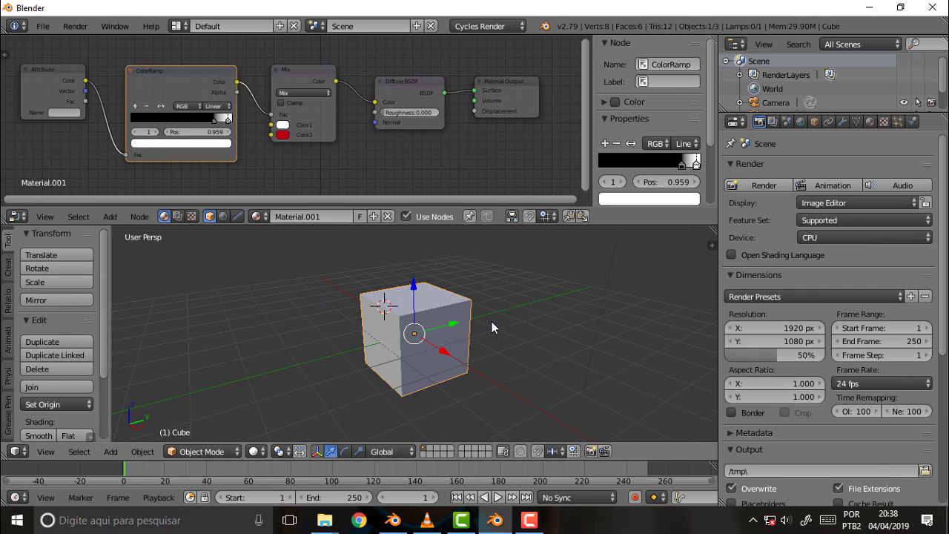
# - Paint black on the lower-right of the cube's front face, then return to Object Mode and render
pyautogui.click(195, 452)
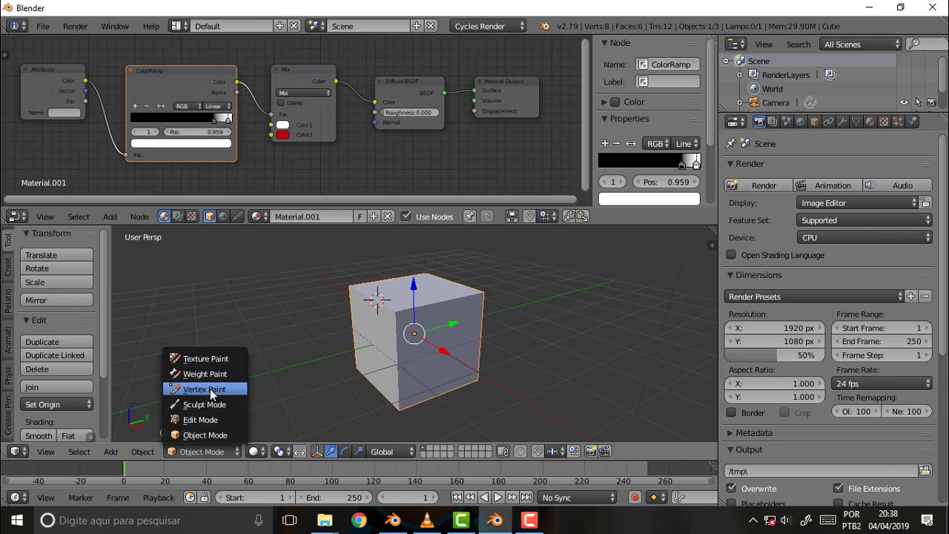
pyautogui.click(208, 389)
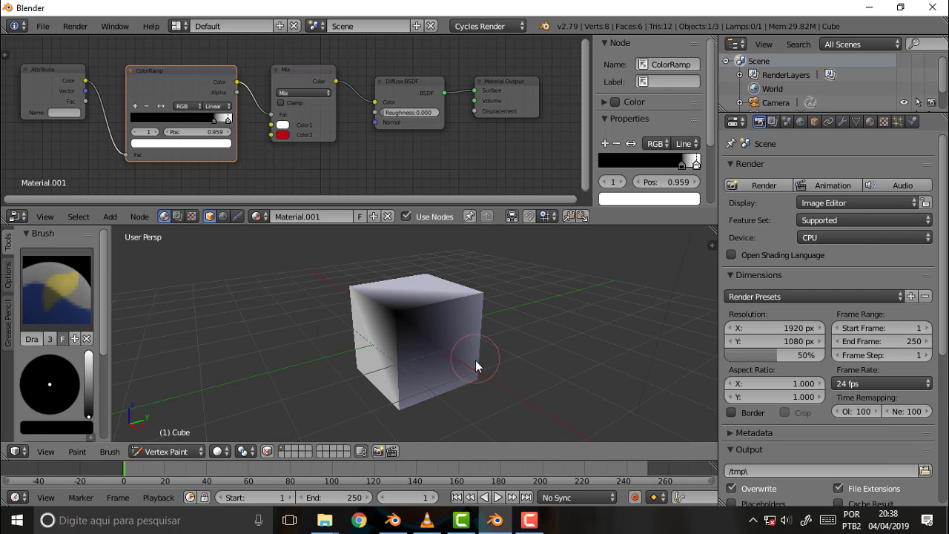
pyautogui.moveTo(475, 360)
pyautogui.mouseDown()
pyautogui.moveTo(475, 376)
pyautogui.moveTo(465, 356)
pyautogui.moveTo(474, 311)
pyautogui.moveTo(430, 339)
pyautogui.moveTo(443, 339)
pyautogui.moveTo(422, 310)
pyautogui.moveTo(366, 296)
pyautogui.moveTo(385, 356)
pyautogui.moveTo(359, 353)
pyautogui.moveTo(375, 359)
pyautogui.moveTo(445, 303)
pyautogui.moveTo(419, 389)
pyautogui.mouseUp()
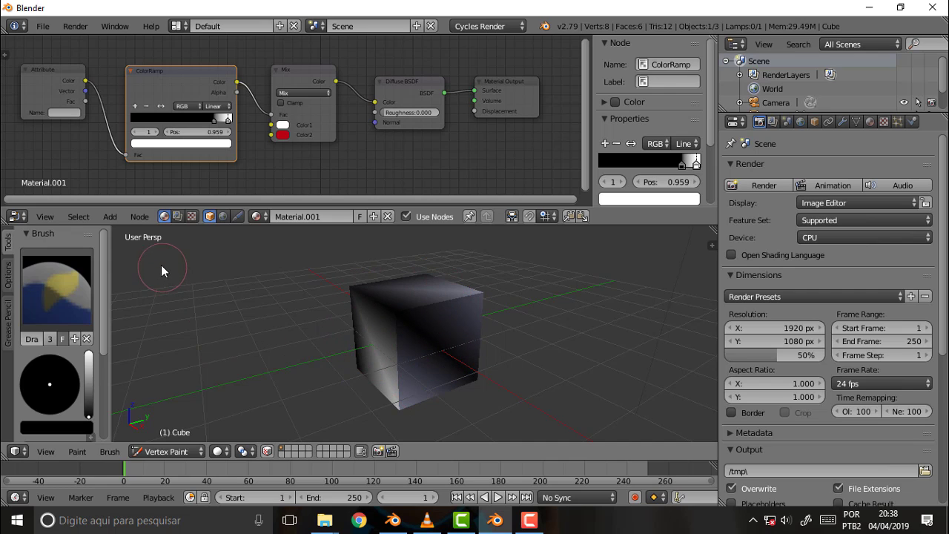
pyautogui.click(168, 451)
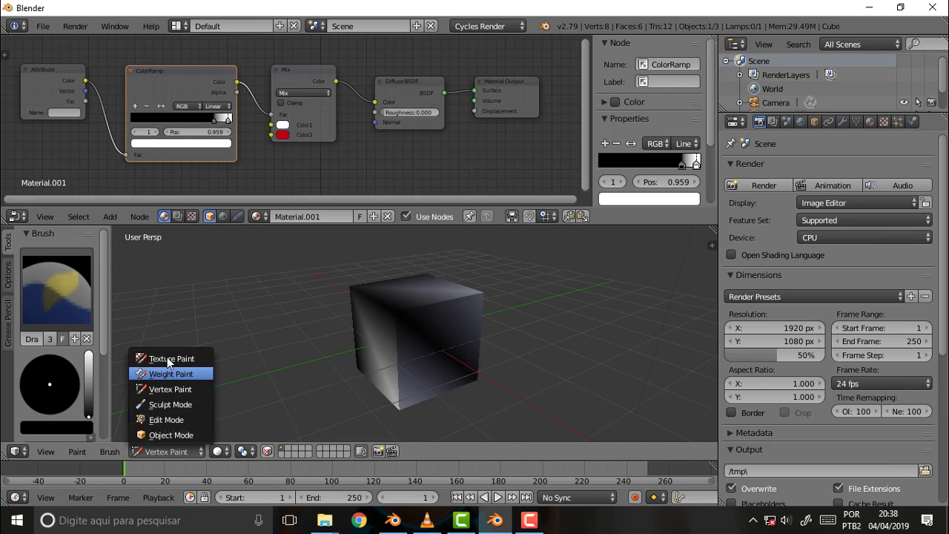
pyautogui.click(170, 435)
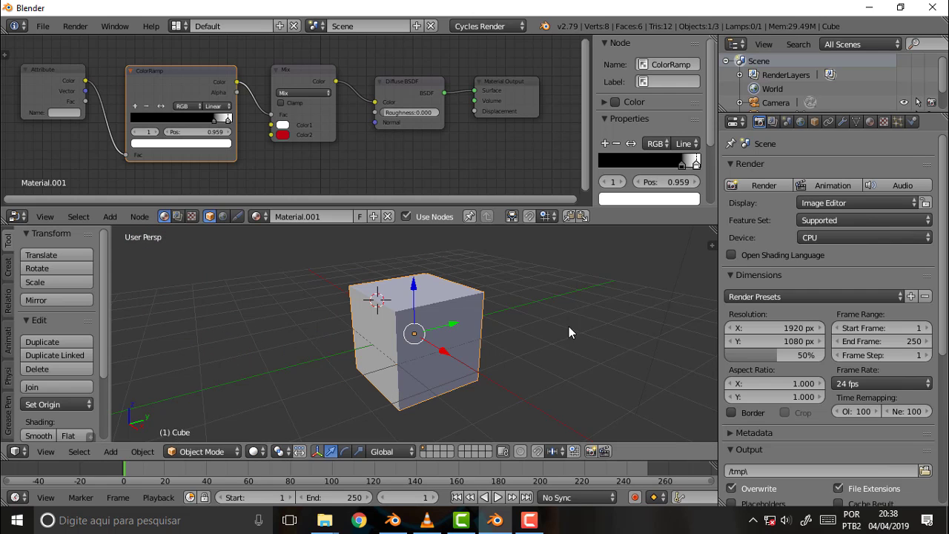
pyautogui.click(766, 185)
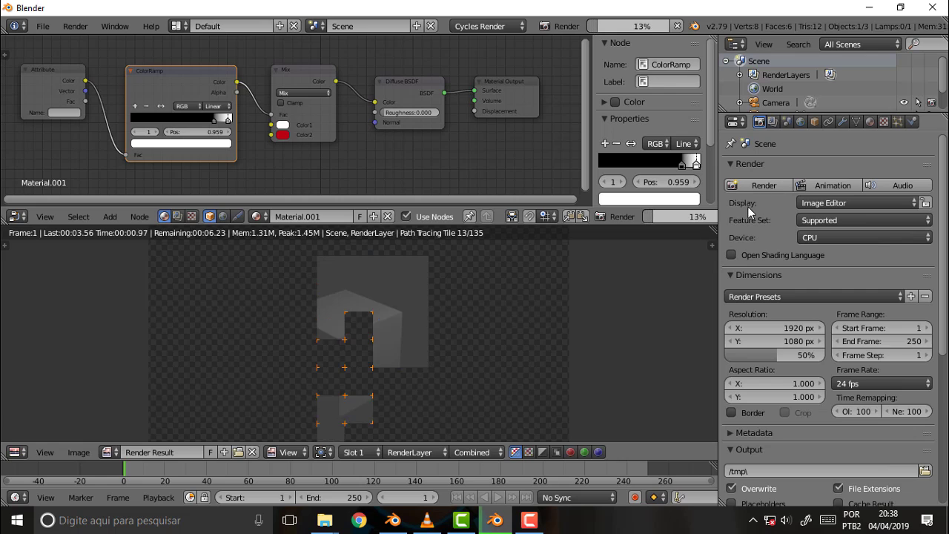